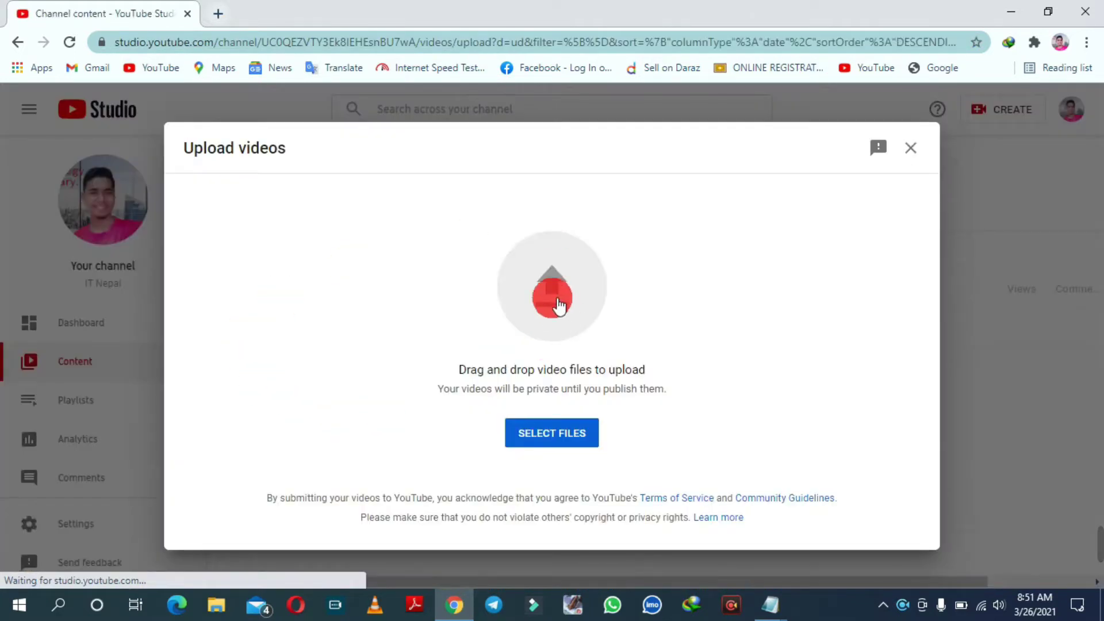
Upload the "share drop" video file from the Wondershare Filmora 9 Output folder in Documents
{"action": "left_click", "coordinate": [549, 436]}
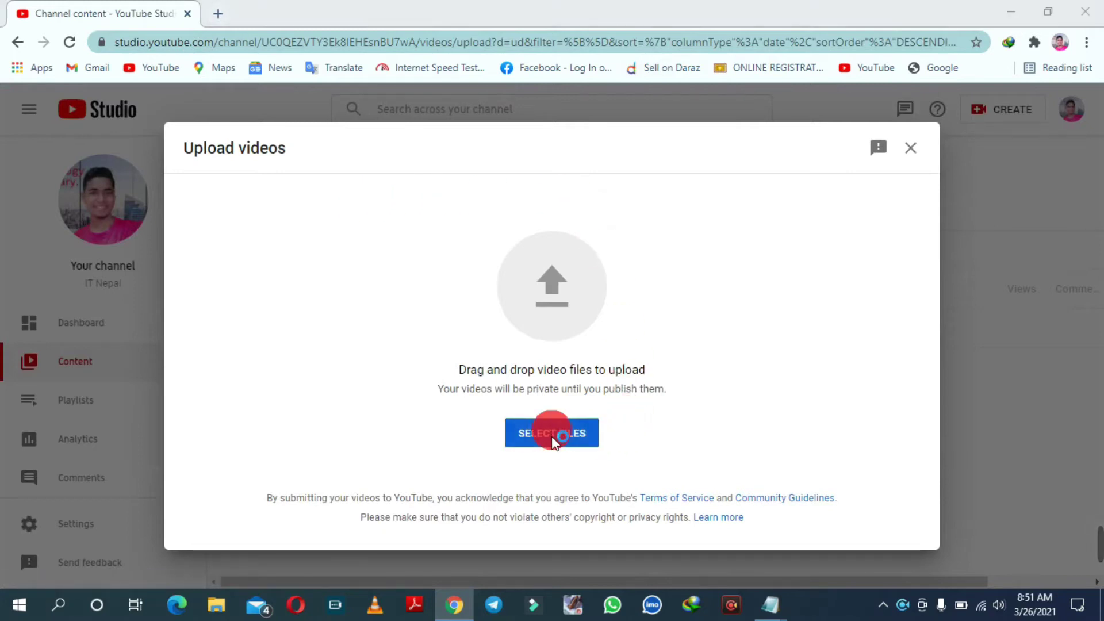
{"action": "left_click", "coordinate": [73, 203]}
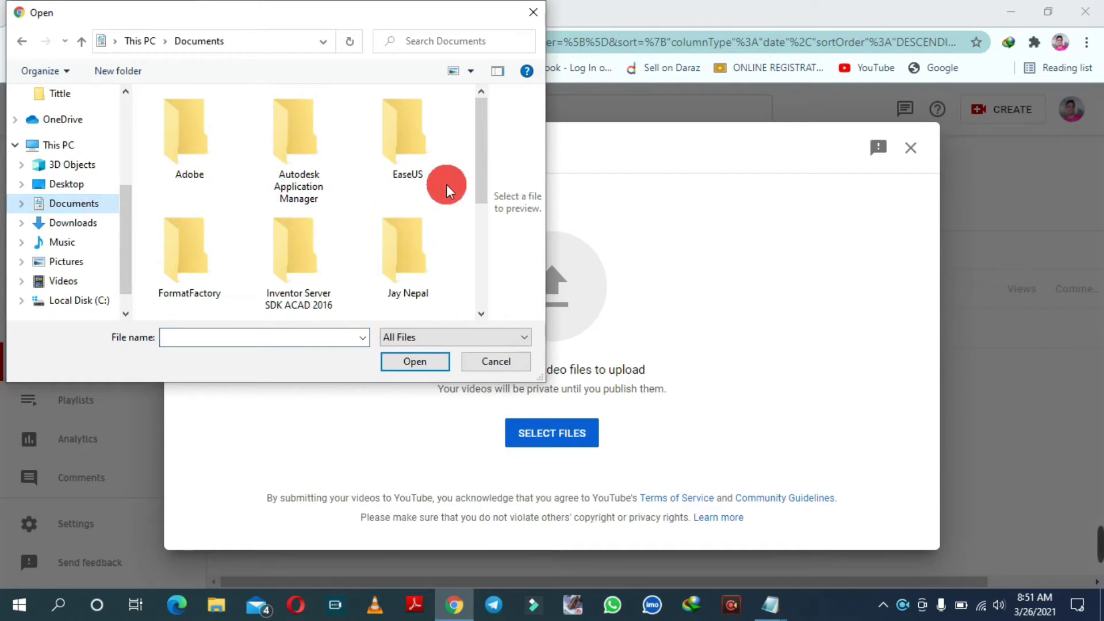
{"action": "double_click", "coordinate": [396, 137]}
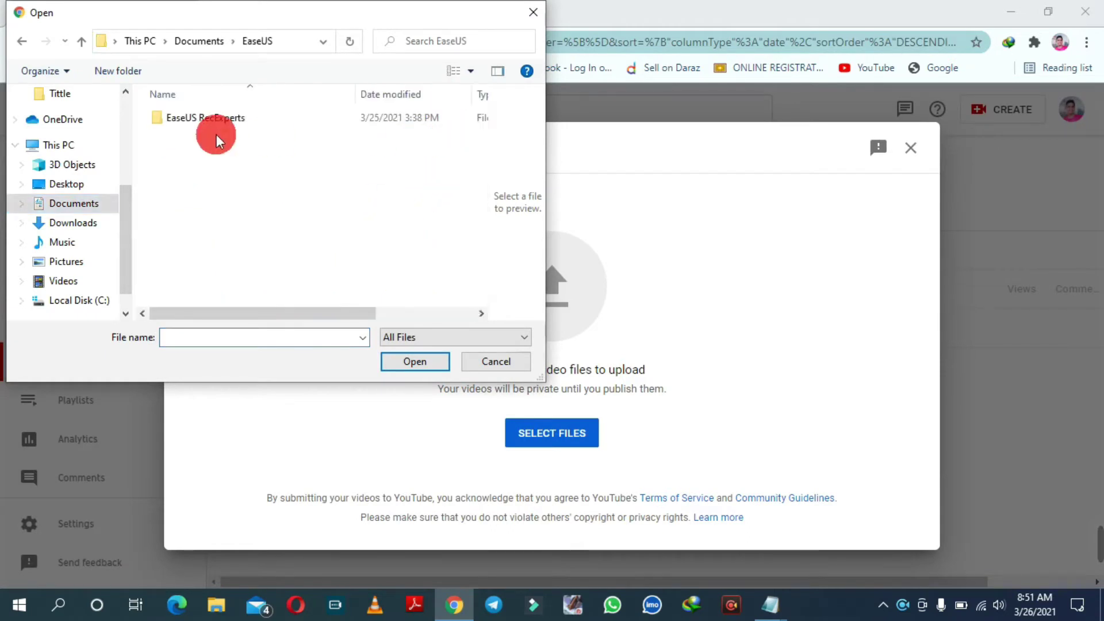
{"action": "scroll", "coordinate": [484, 134], "scroll_direction": "down", "scroll_amount": 1}
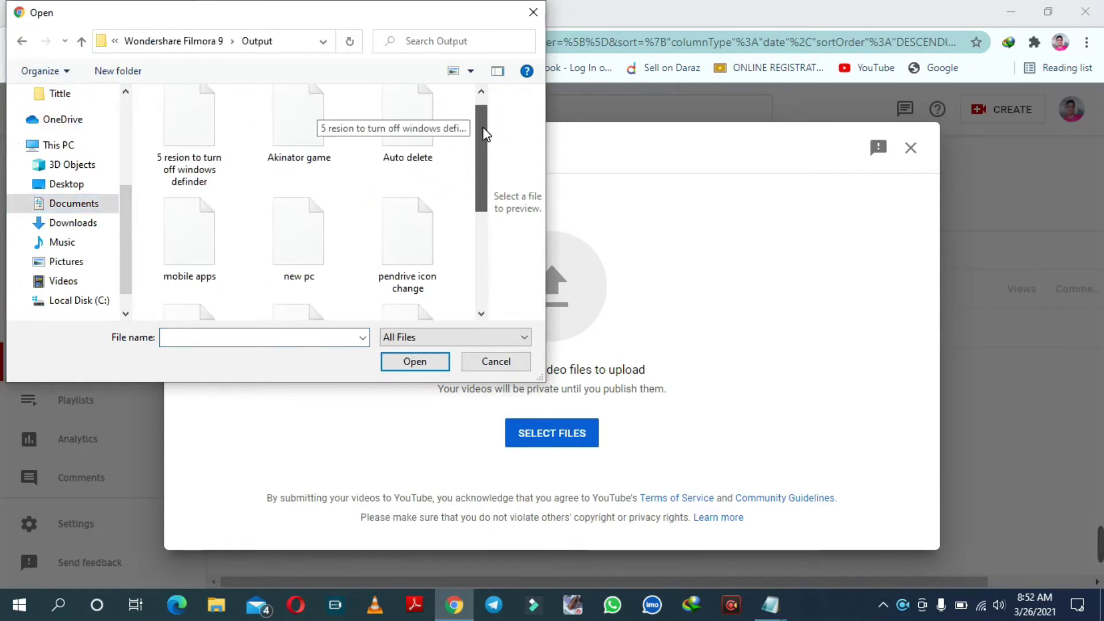
{"action": "left_click_drag", "start_coordinate": [485, 134], "coordinate": [482, 220]}
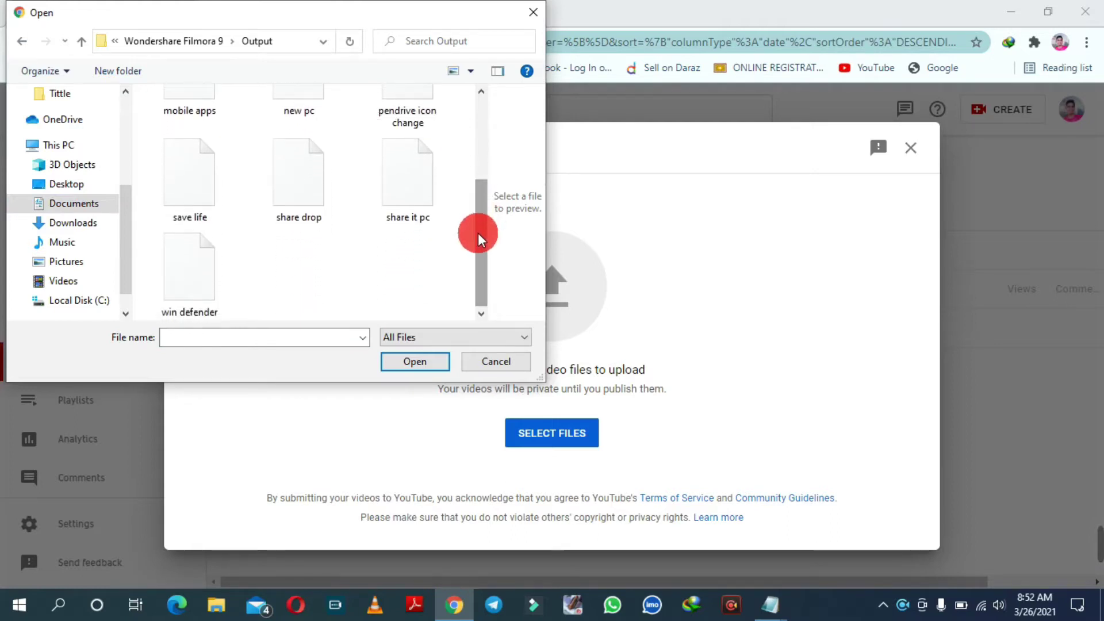
{"action": "left_click", "coordinate": [336, 184]}
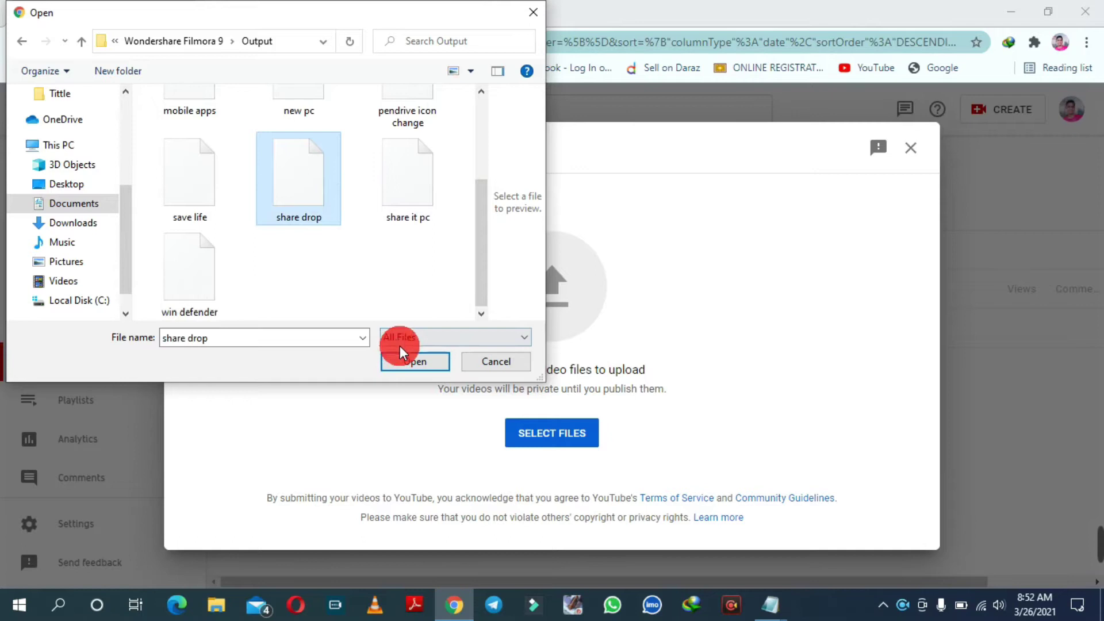
{"action": "left_click", "coordinate": [417, 363]}
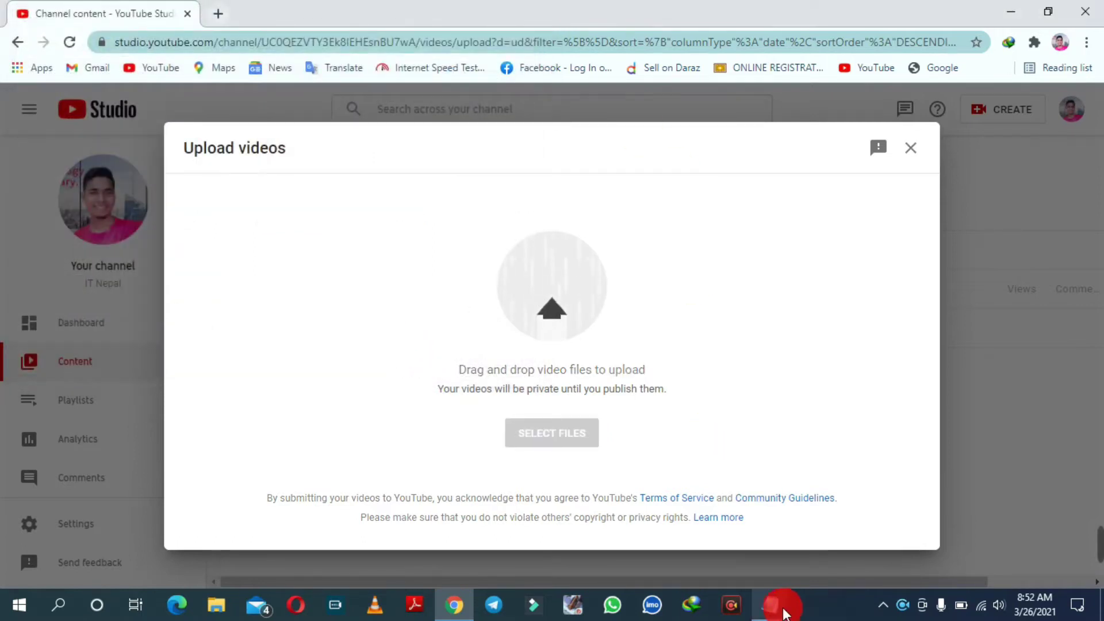
Replace the video title with "Online File Transfer Any Size Any Type Any Where Easy method IT Nepal", copied from the Tittle text file
{"action": "triple_click", "coordinate": [346, 332]}
{"action": "key", "text": "BackSpace"}
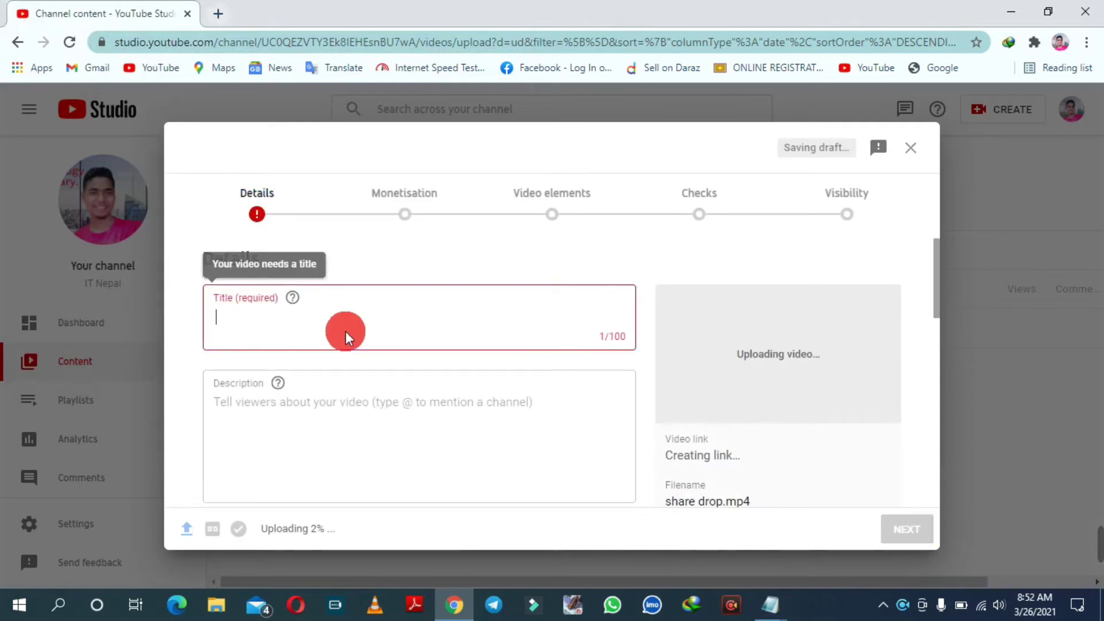
{"action": "mouse_move", "coordinate": [792, 609]}
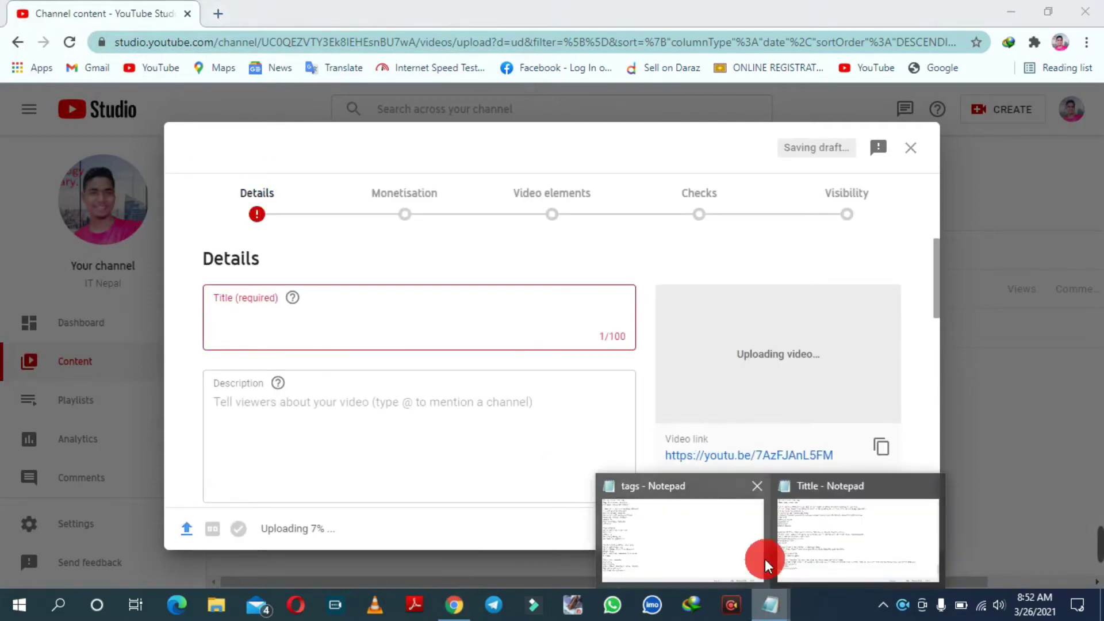
{"action": "left_click", "coordinate": [766, 558]}
{"action": "left_click_drag", "start_coordinate": [5, 438], "coordinate": [475, 442]}
{"action": "key", "text": "ctrl+c"}
{"action": "key", "text": "alt+Tab"}
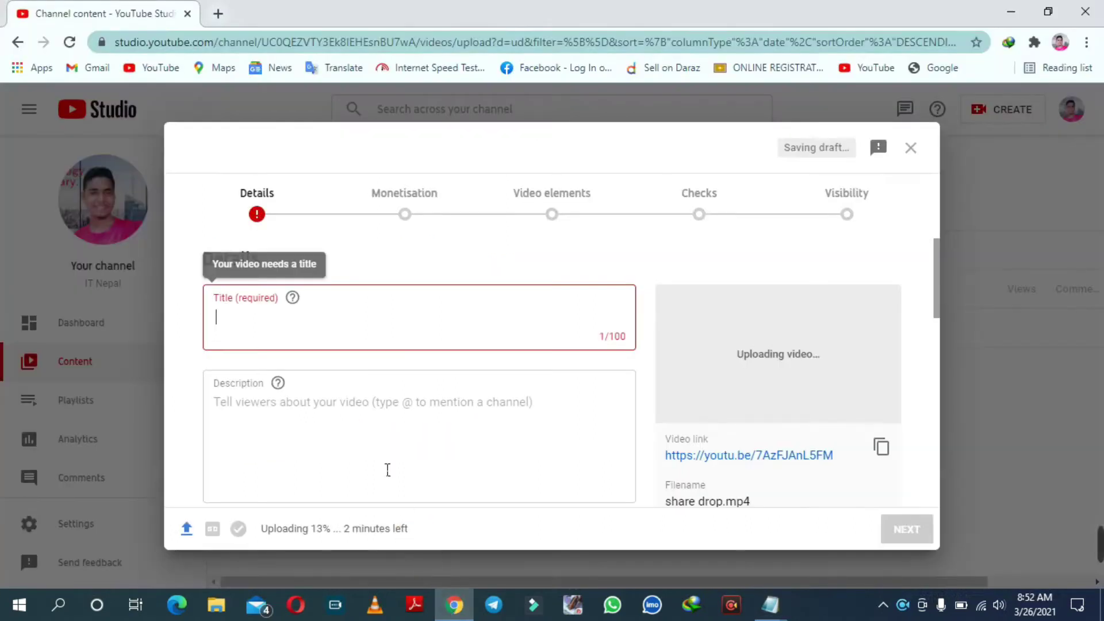
{"action": "key", "text": "ctrl+v"}
Fill in the video description with the online file transfer text and its three hashtags, copied from the Tittle text file
{"action": "left_click", "coordinate": [431, 448]}
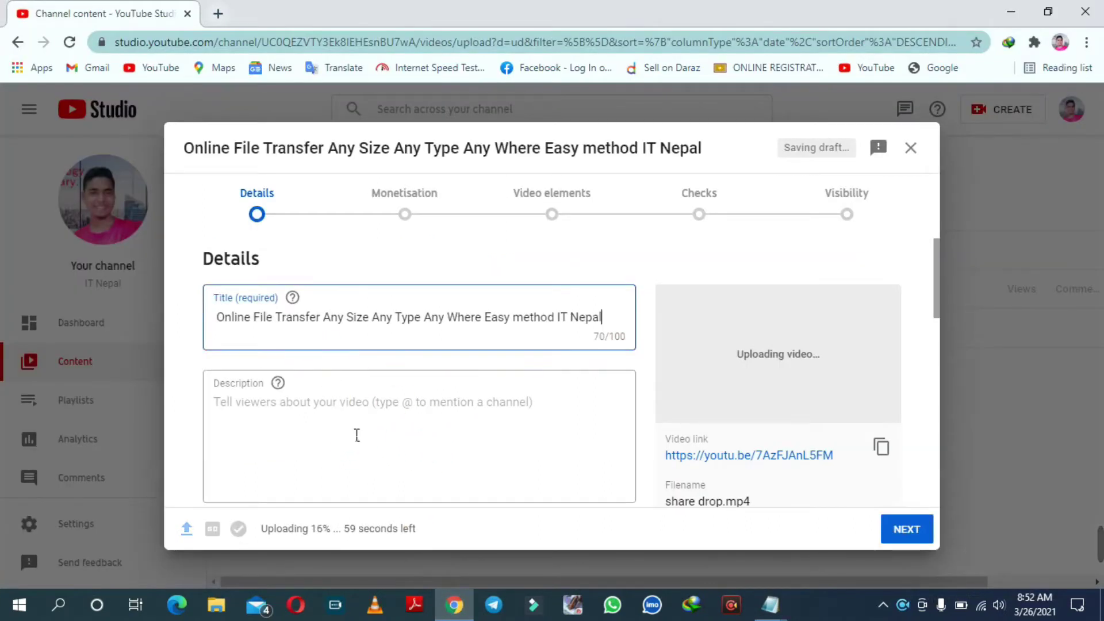
{"action": "mouse_move", "coordinate": [771, 603]}
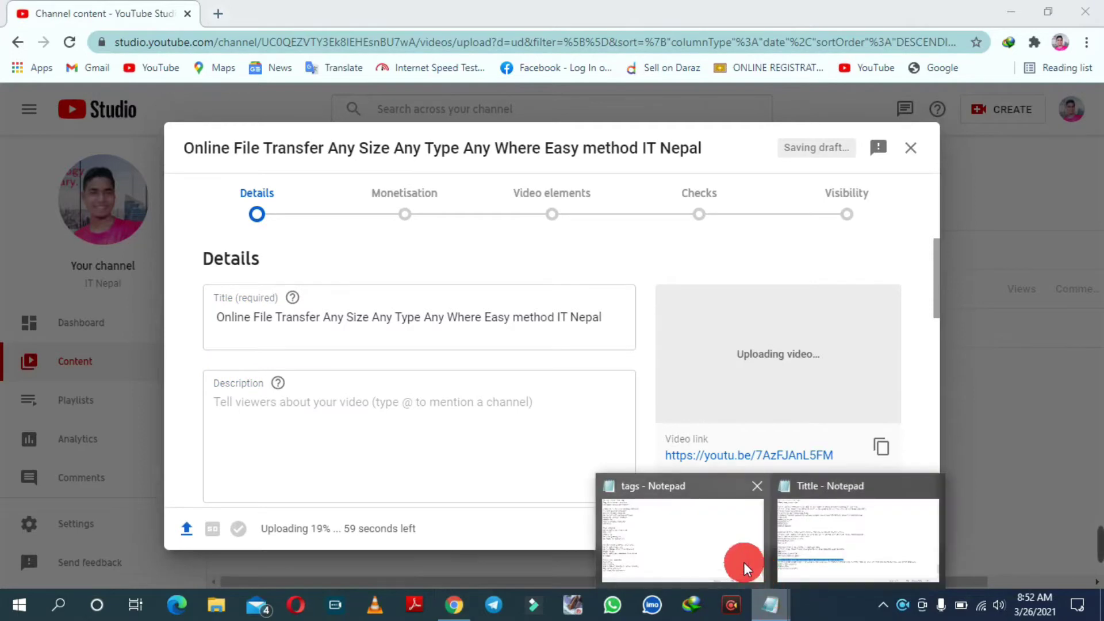
{"action": "left_click", "coordinate": [805, 546]}
{"action": "left_click_drag", "start_coordinate": [7, 452], "coordinate": [4, 508]}
{"action": "right_click", "coordinate": [54, 477]}
{"action": "left_click", "coordinate": [120, 280]}
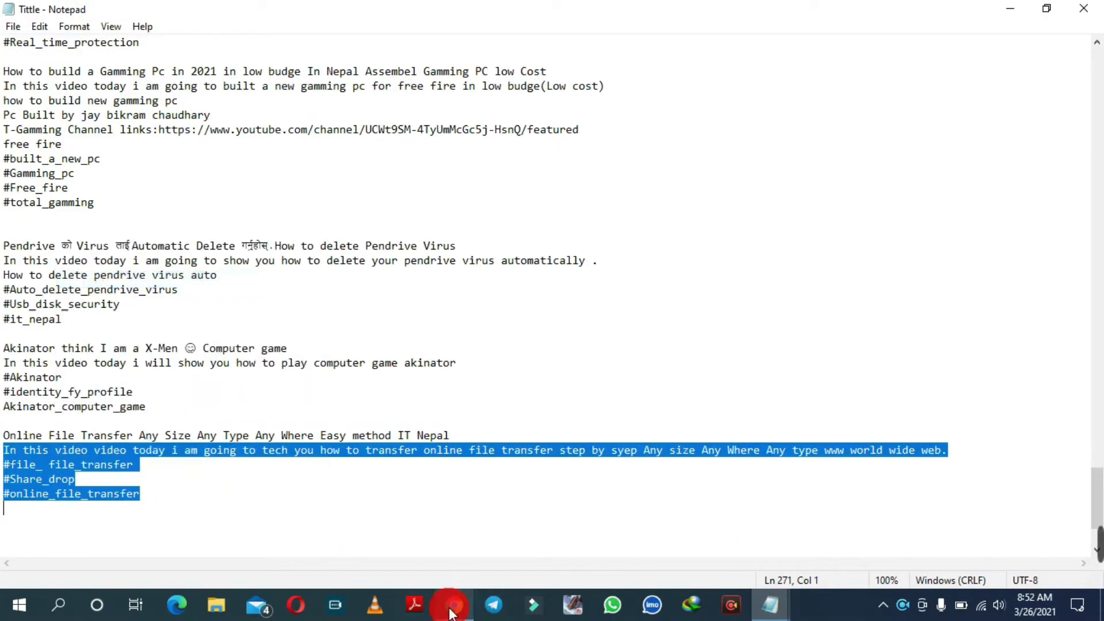
{"action": "left_click", "coordinate": [455, 604]}
{"action": "left_click", "coordinate": [260, 413]}
{"action": "key", "text": "ctrl+v"}
Upload the Desktop image whose name starts with 164092592 as the video's custom thumbnail
{"action": "left_click_drag", "start_coordinate": [931, 269], "coordinate": [936, 349]}
{"action": "left_click", "coordinate": [273, 356]}
{"action": "left_click", "coordinate": [259, 322]}
{"action": "left_click", "coordinate": [92, 183]}
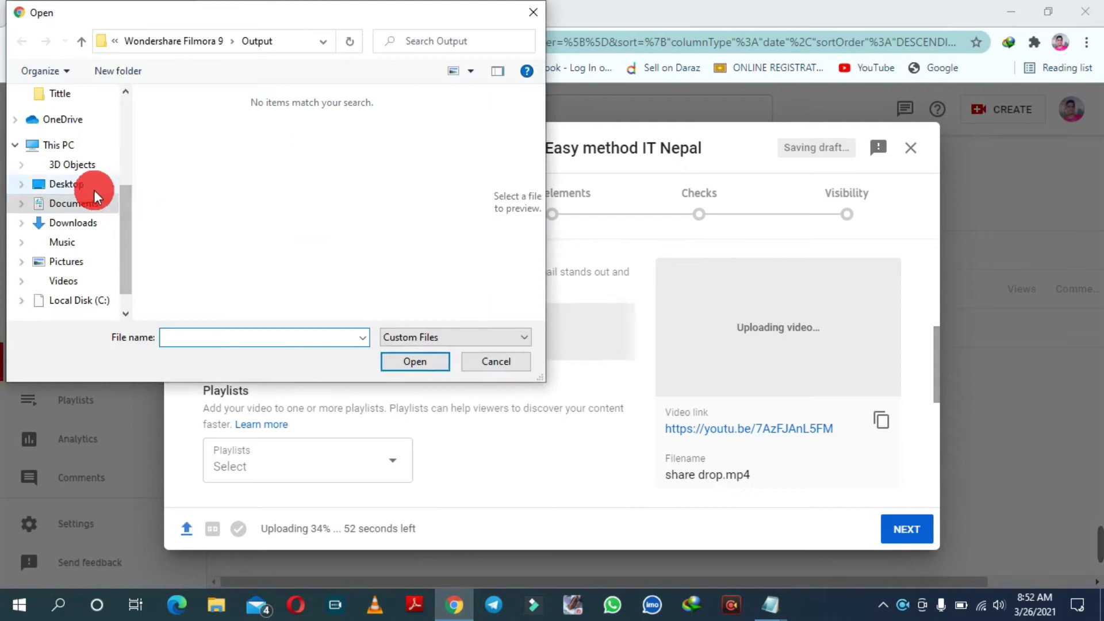
{"action": "left_click_drag", "start_coordinate": [484, 122], "coordinate": [460, 200]}
{"action": "left_click", "coordinate": [454, 201]}
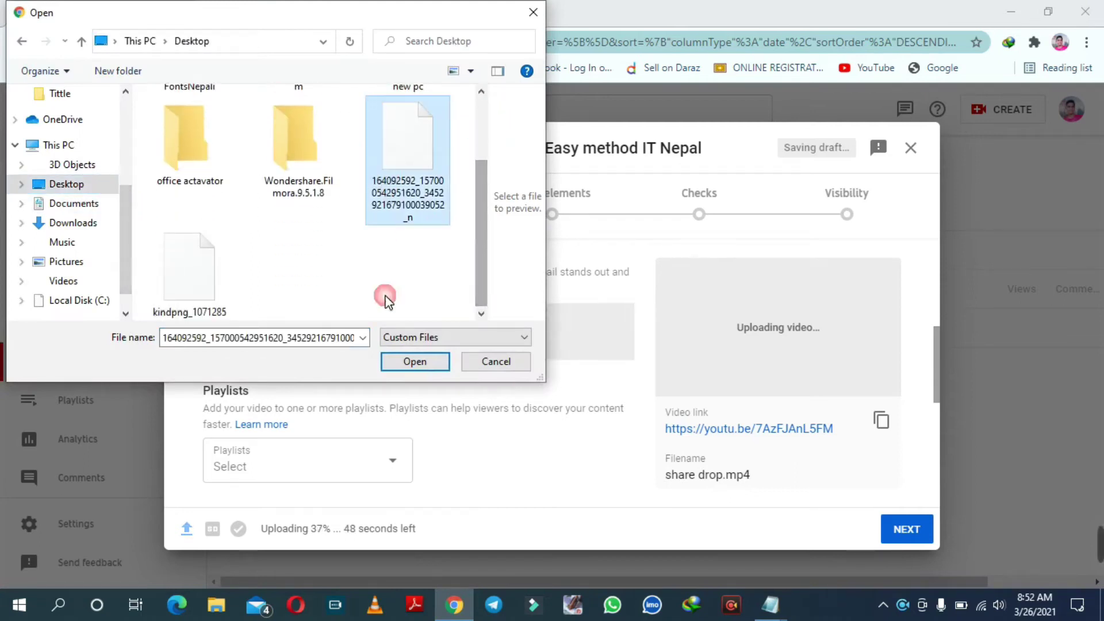
{"action": "left_click", "coordinate": [414, 361]}
Expand the additional video details and add the tag "Online file transfer", copied from the tags text file
{"action": "left_click_drag", "start_coordinate": [939, 349], "coordinate": [940, 457]}
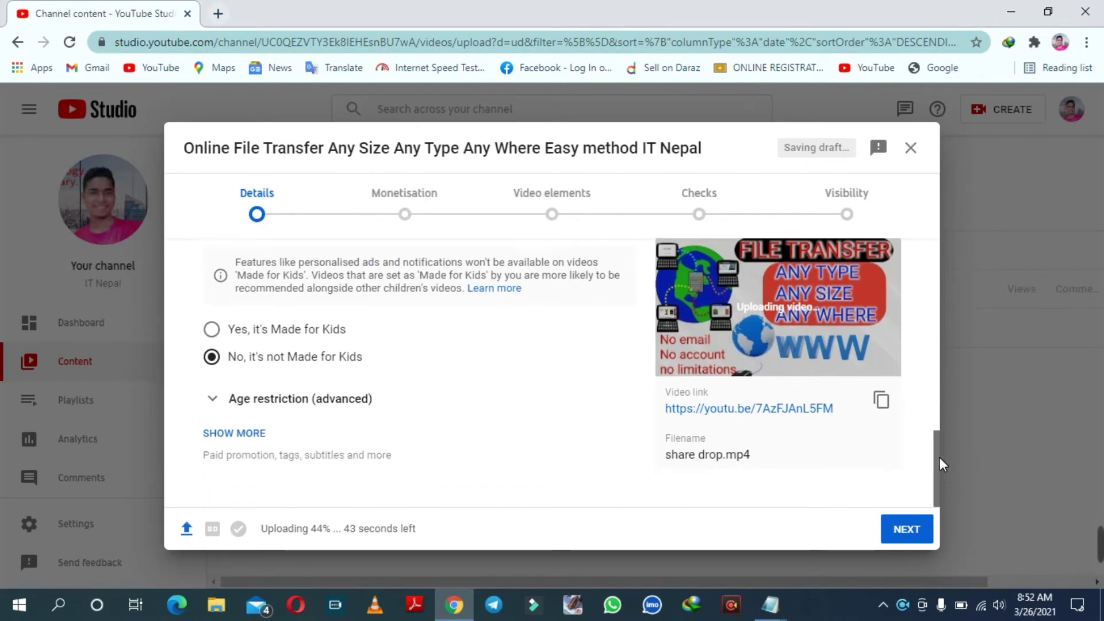
{"action": "left_click", "coordinate": [248, 433]}
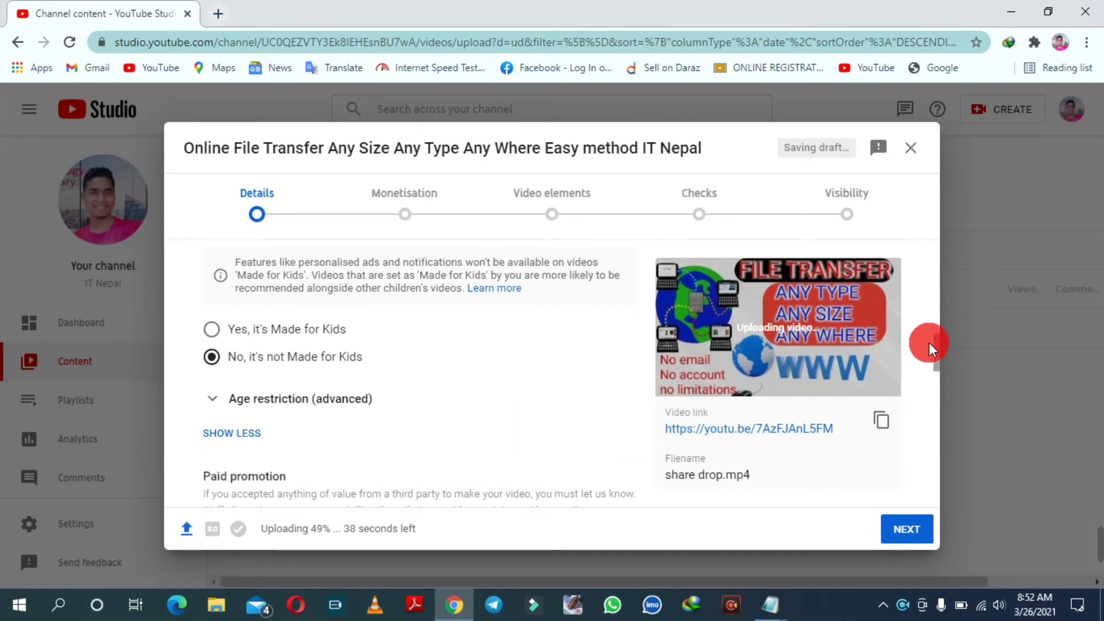
{"action": "left_click_drag", "start_coordinate": [936, 336], "coordinate": [946, 395]}
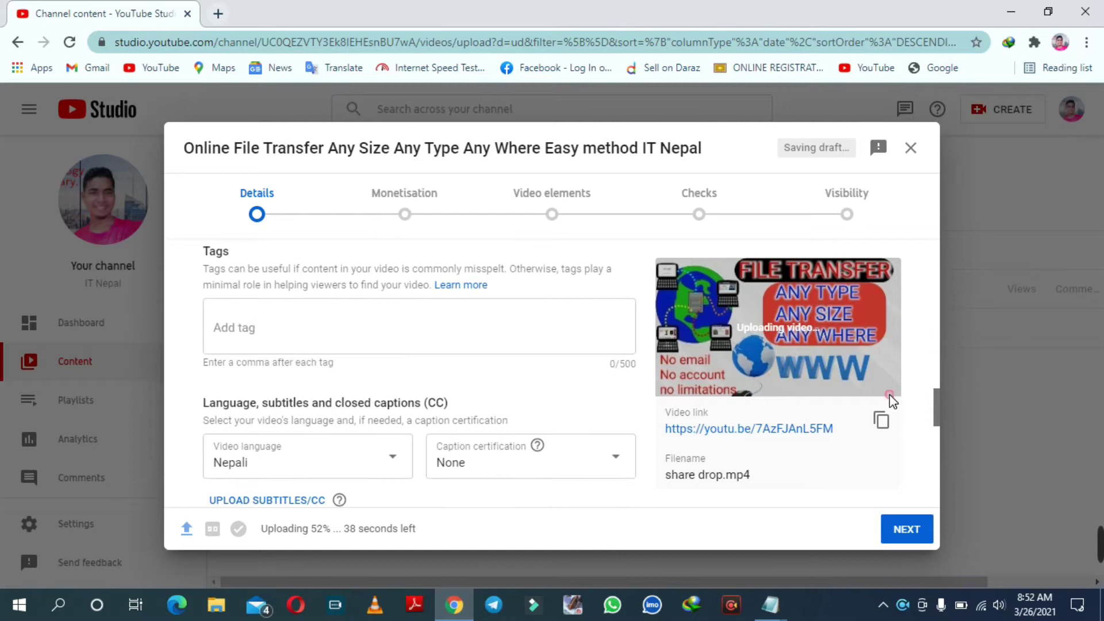
{"action": "left_click", "coordinate": [268, 327]}
{"action": "left_click", "coordinate": [769, 604]}
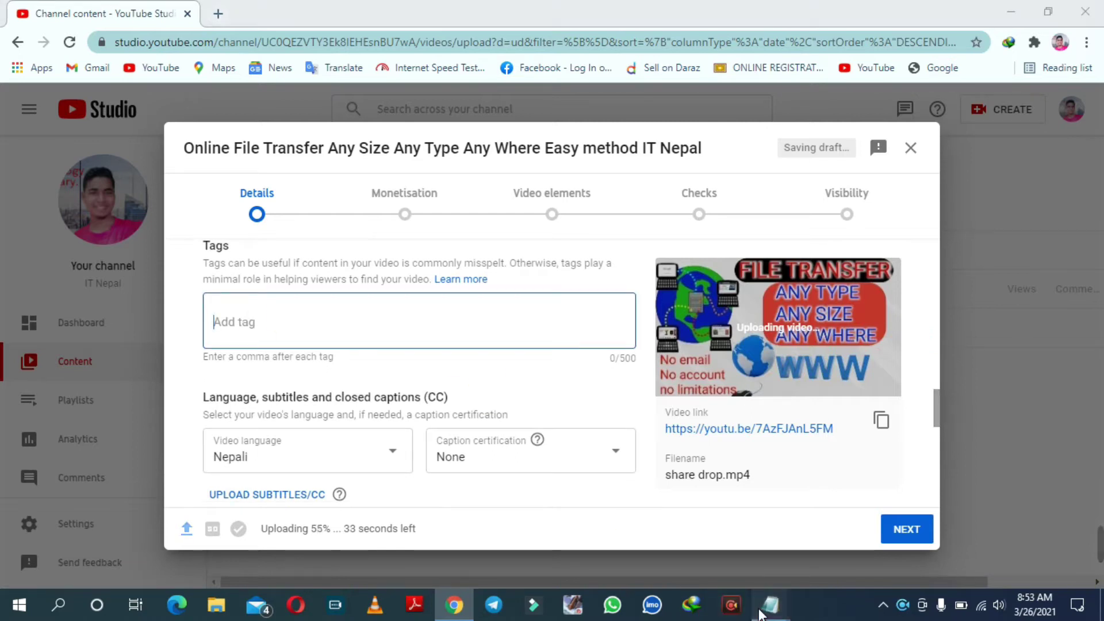
{"action": "left_click", "coordinate": [689, 551]}
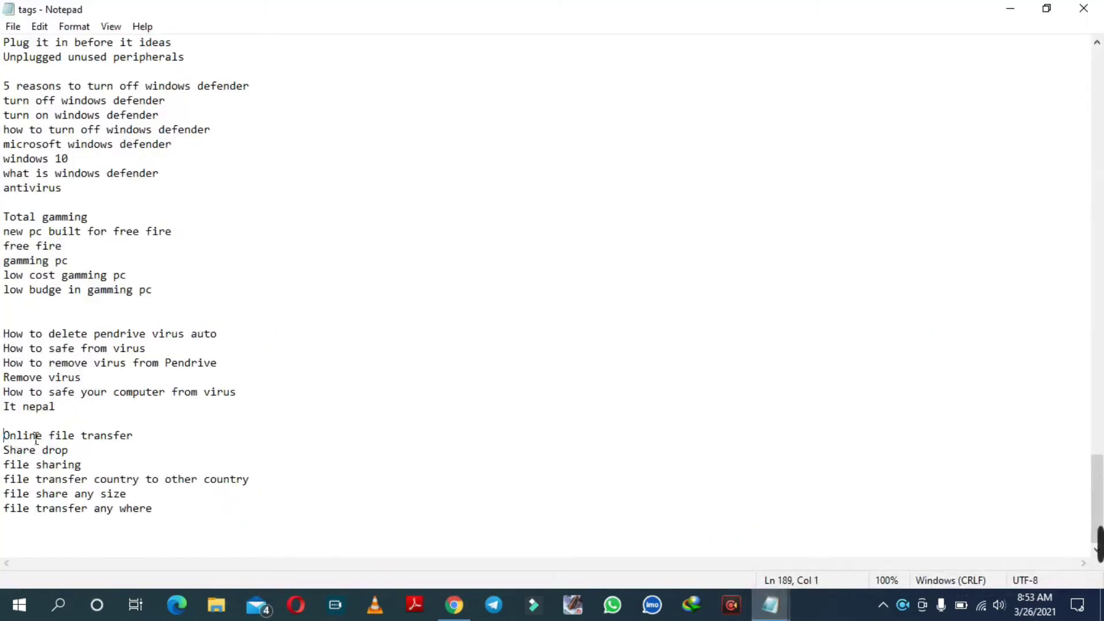
{"action": "left_click", "coordinate": [167, 435], "text": "shift"}
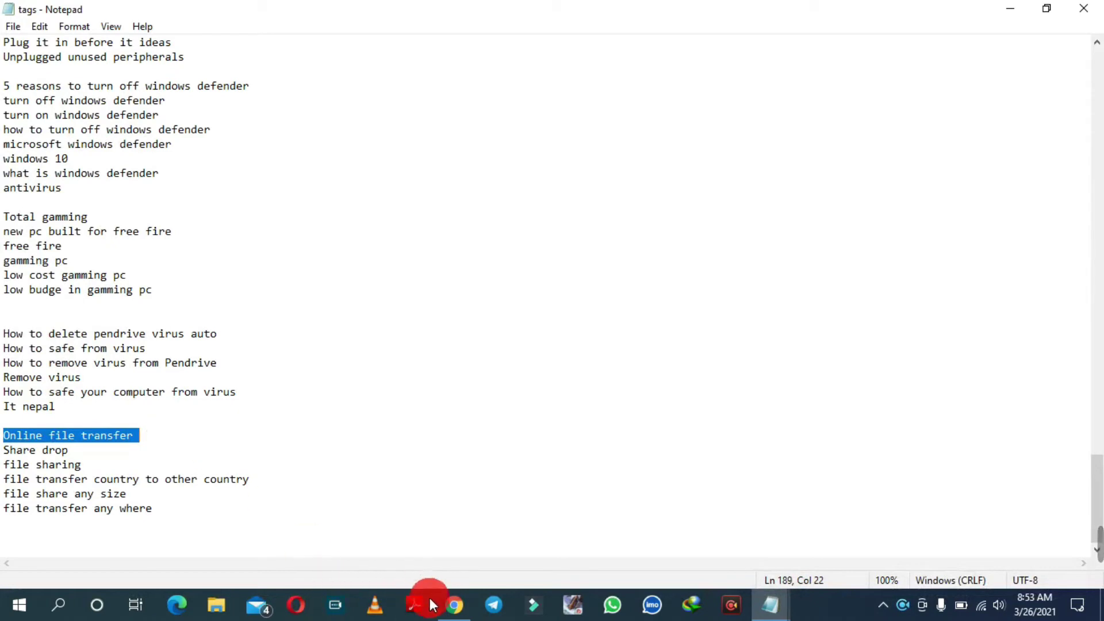
{"action": "left_click", "coordinate": [453, 603]}
{"action": "left_click", "coordinate": [229, 336]}
{"action": "key", "text": "ctrl+v"}
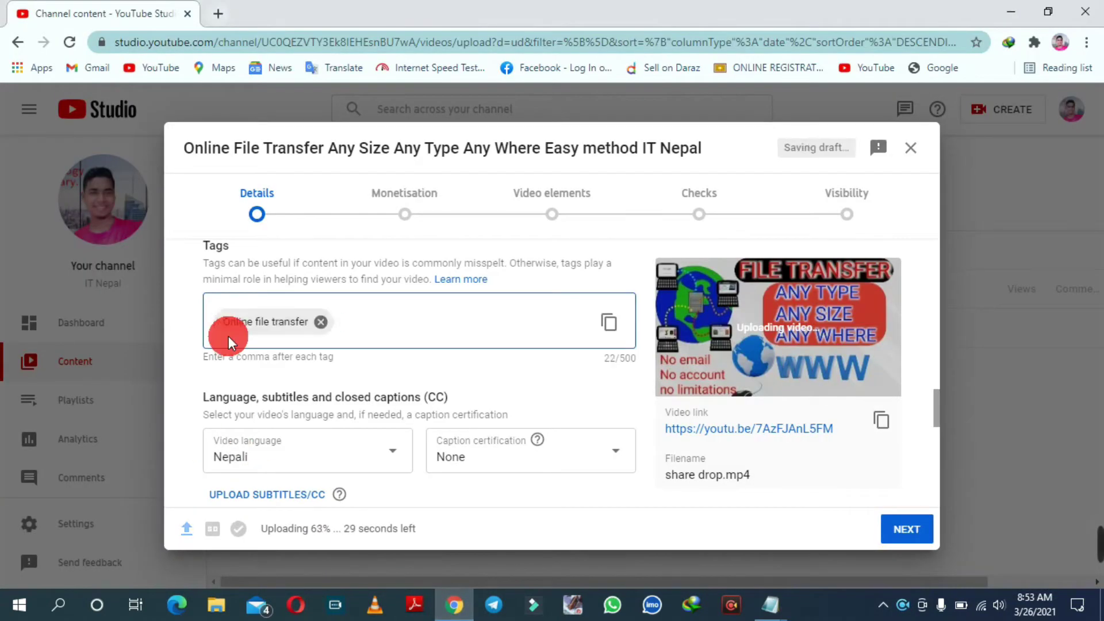
Copy "Share drop" and "file sharing" from the tags text file and add them as video tags
{"action": "left_click", "coordinate": [769, 604]}
{"action": "left_click_drag", "start_coordinate": [4, 451], "coordinate": [113, 452]}
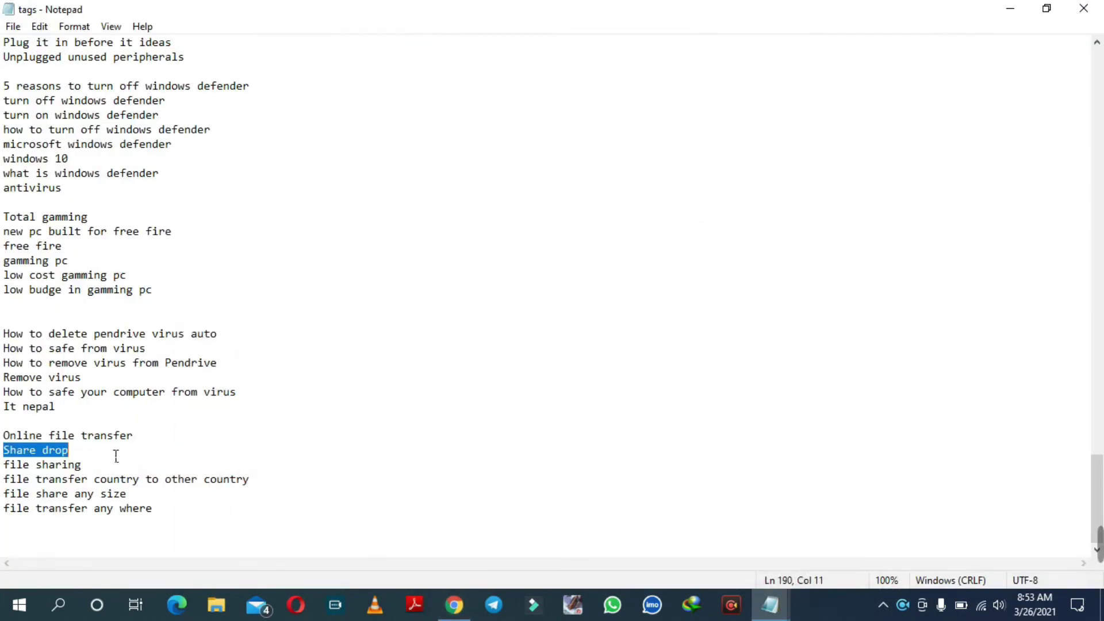
{"action": "left_click", "coordinate": [453, 603]}
{"action": "key", "text": "ctrl+v"}
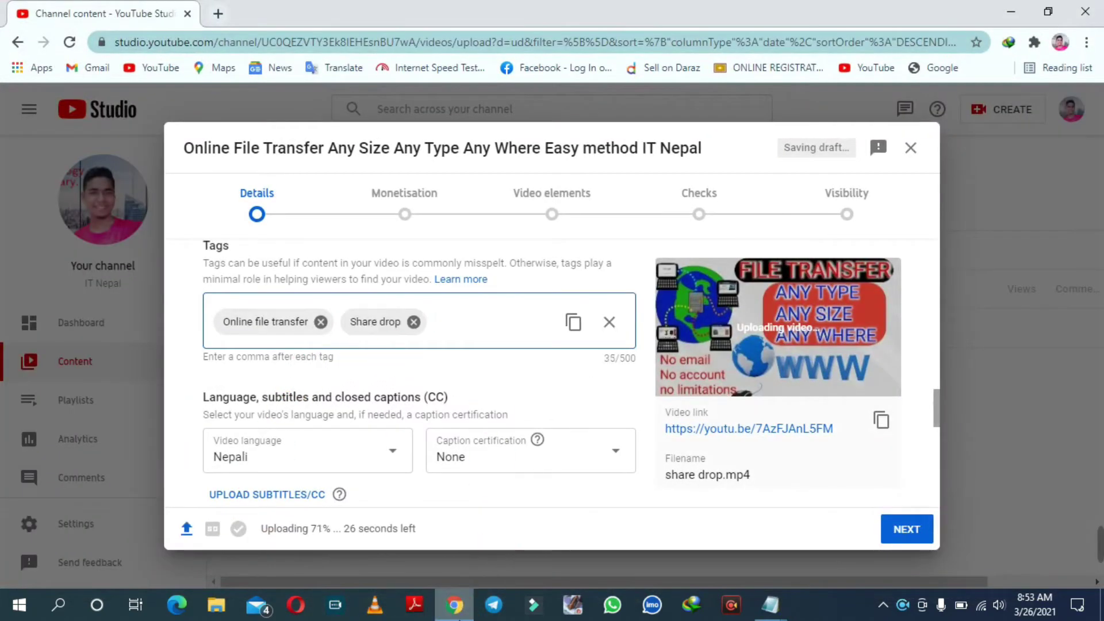
{"action": "left_click", "coordinate": [770, 604]}
{"action": "left_click_drag", "start_coordinate": [4, 464], "coordinate": [117, 471]}
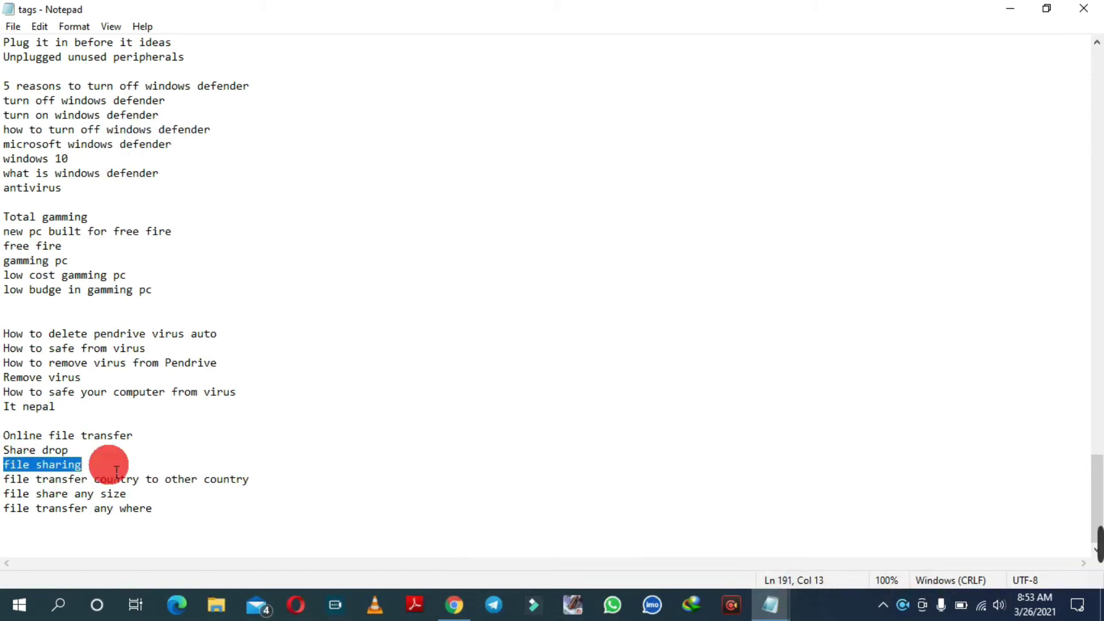
{"action": "left_click", "coordinate": [453, 603]}
{"action": "left_click", "coordinate": [466, 348]}
{"action": "key", "text": "ctrl+v"}
Add the tags "file transfer country to other country", "file share any size" and "file transfer any where" from the tags text file
{"action": "left_click", "coordinate": [455, 603]}
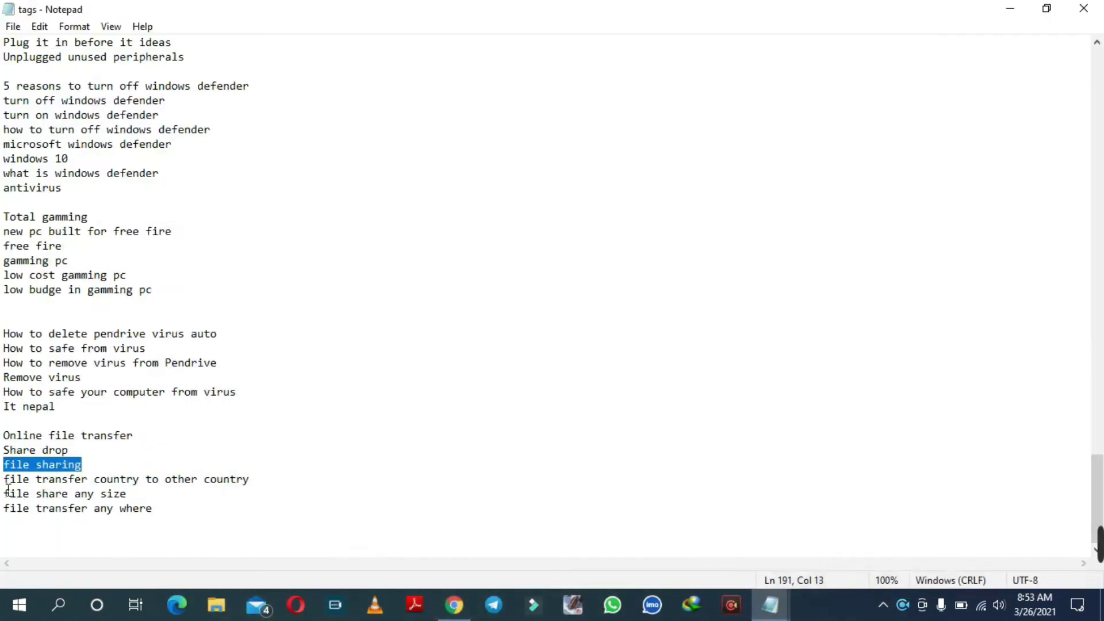
{"action": "left_click_drag", "start_coordinate": [4, 480], "coordinate": [288, 483]}
{"action": "key", "text": "ctrl+c"}
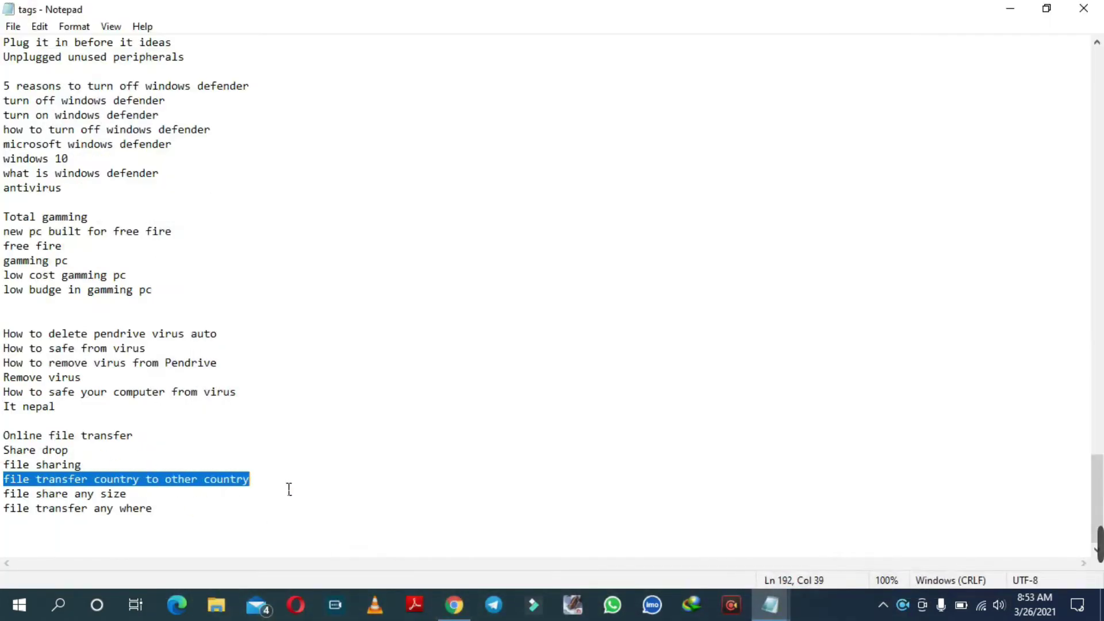
{"action": "left_click", "coordinate": [453, 605]}
{"action": "left_click", "coordinate": [329, 374]}
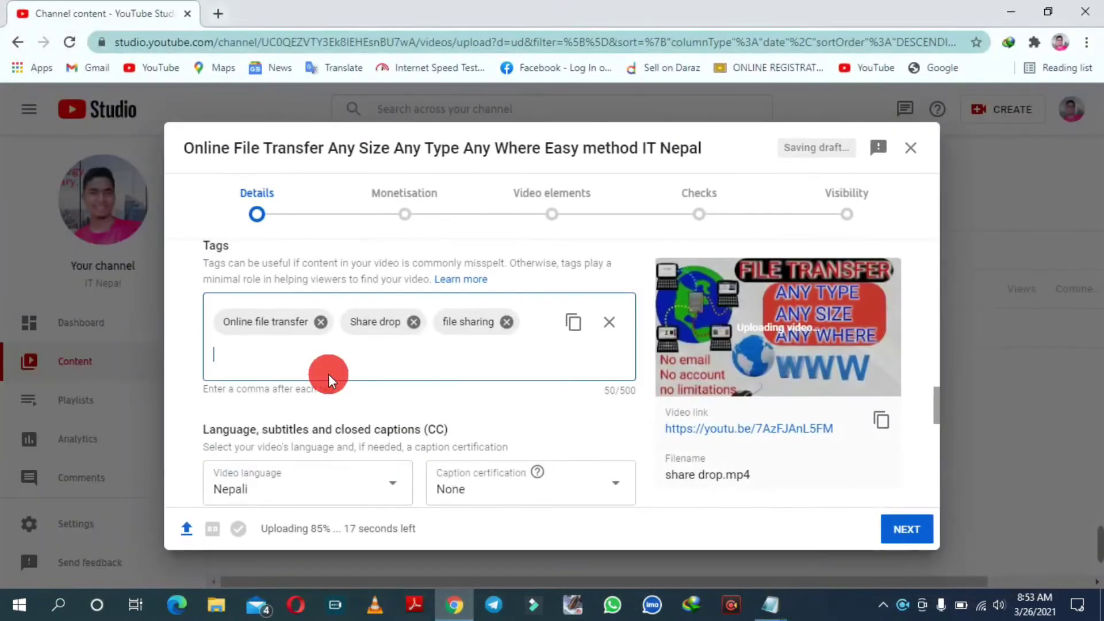
{"action": "key", "text": "ctrl+v"}
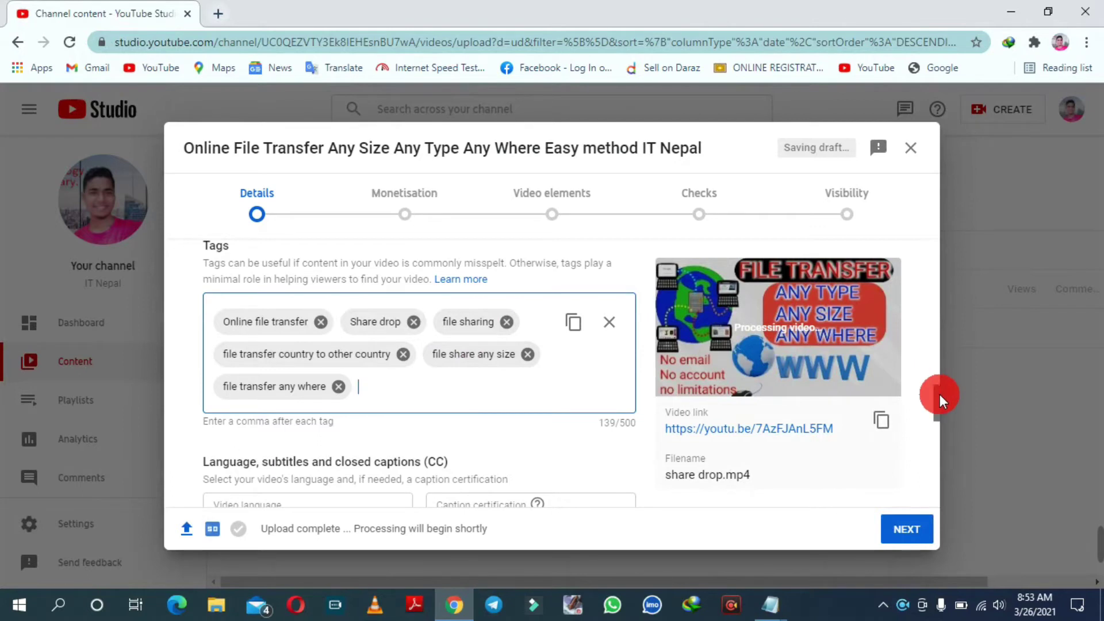
Leave the video details, turn monetisation on for the video, and continue to the Video elements stage
{"action": "mouse_move", "coordinate": [940, 392]}
{"action": "left_mouse_down"}
{"action": "mouse_move", "coordinate": [940, 440]}
{"action": "mouse_move", "coordinate": [938, 399]}
{"action": "left_mouse_up"}
{"action": "left_click", "coordinate": [905, 526]}
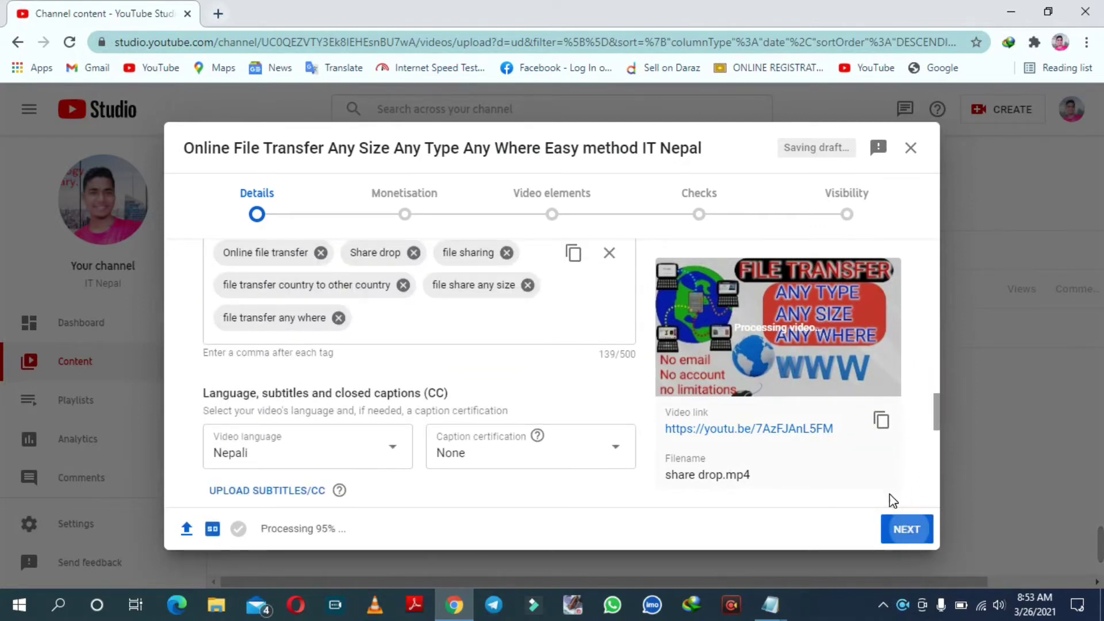
{"action": "left_click", "coordinate": [878, 479]}
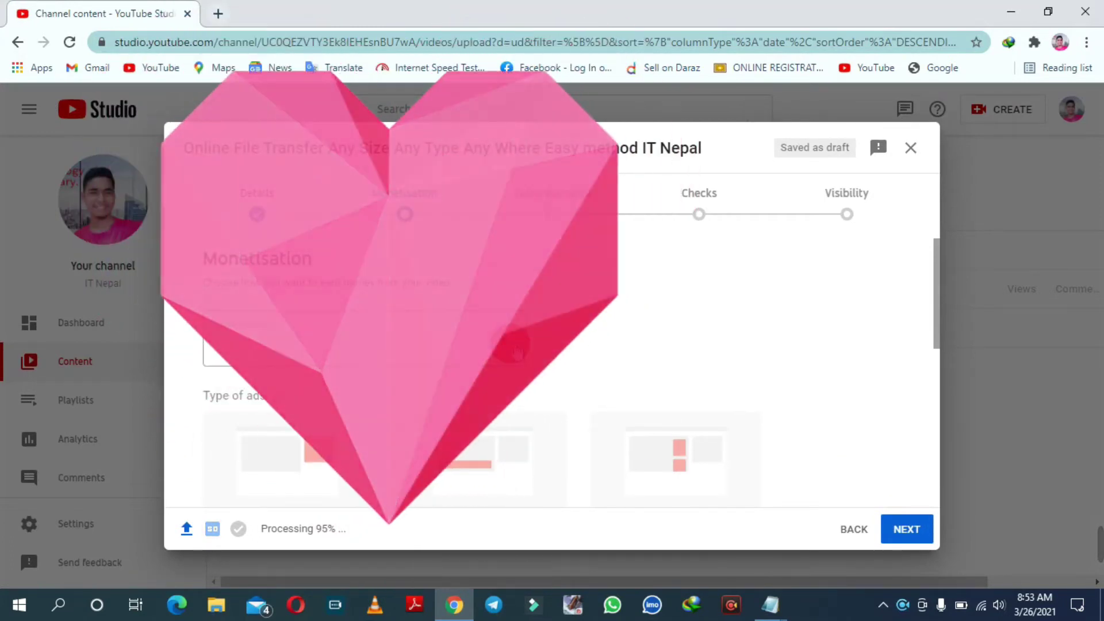
{"action": "left_click", "coordinate": [515, 352]}
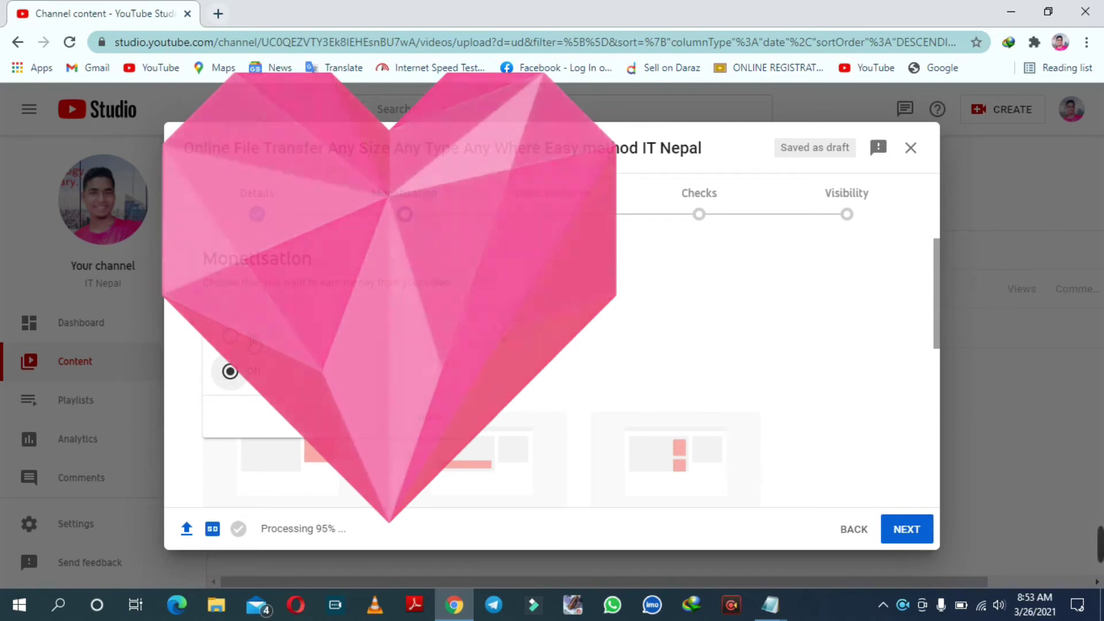
{"action": "left_click", "coordinate": [428, 421]}
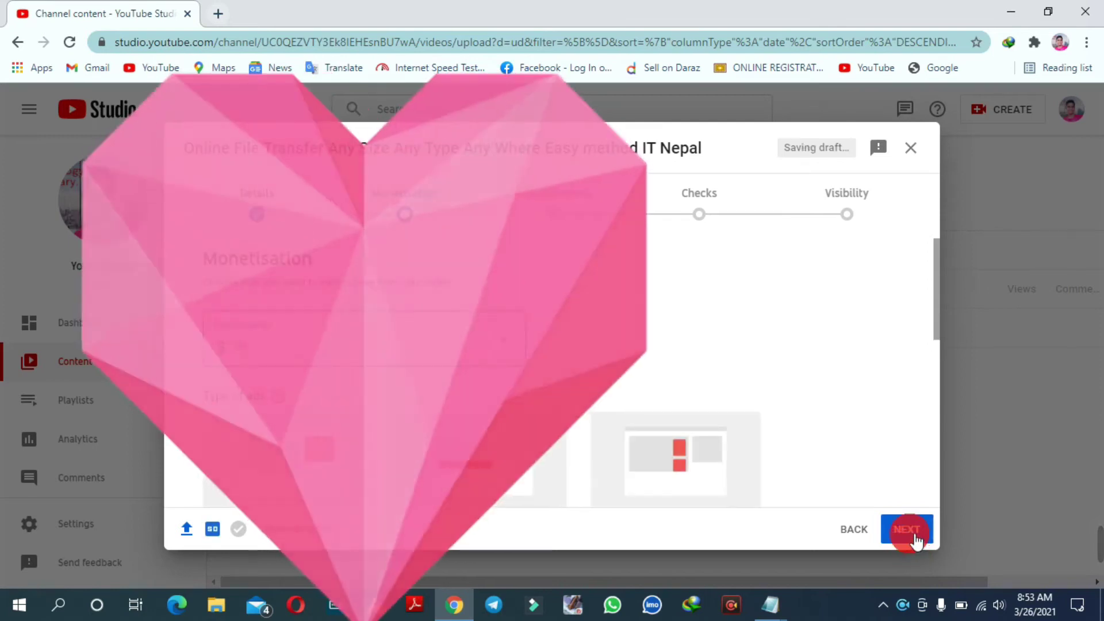
{"action": "left_click", "coordinate": [907, 529]}
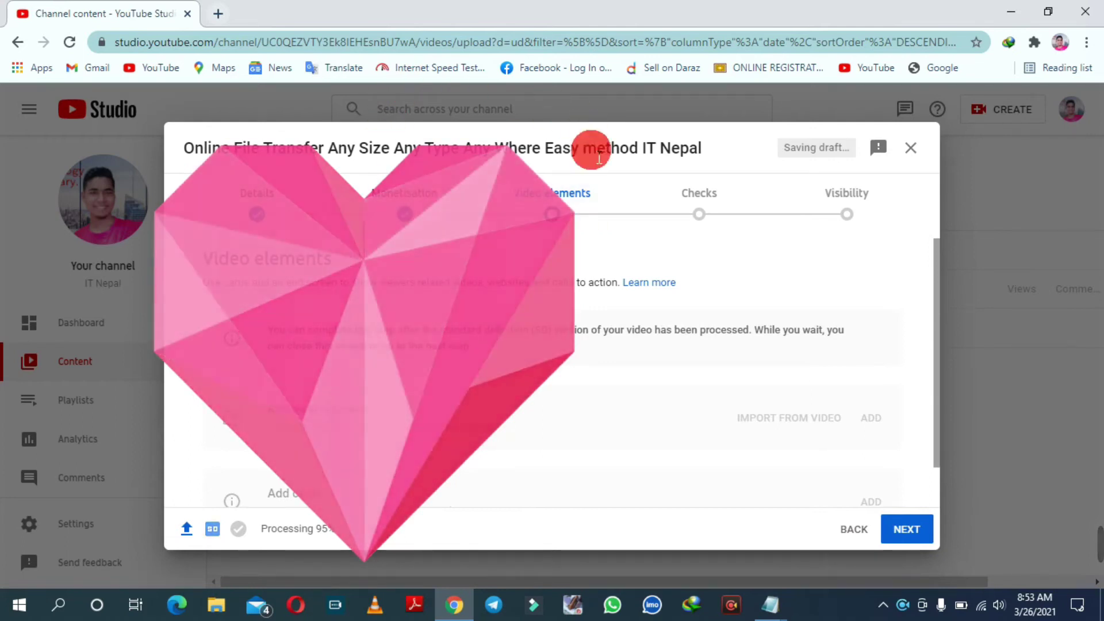
{"action": "left_click", "coordinate": [569, 197]}
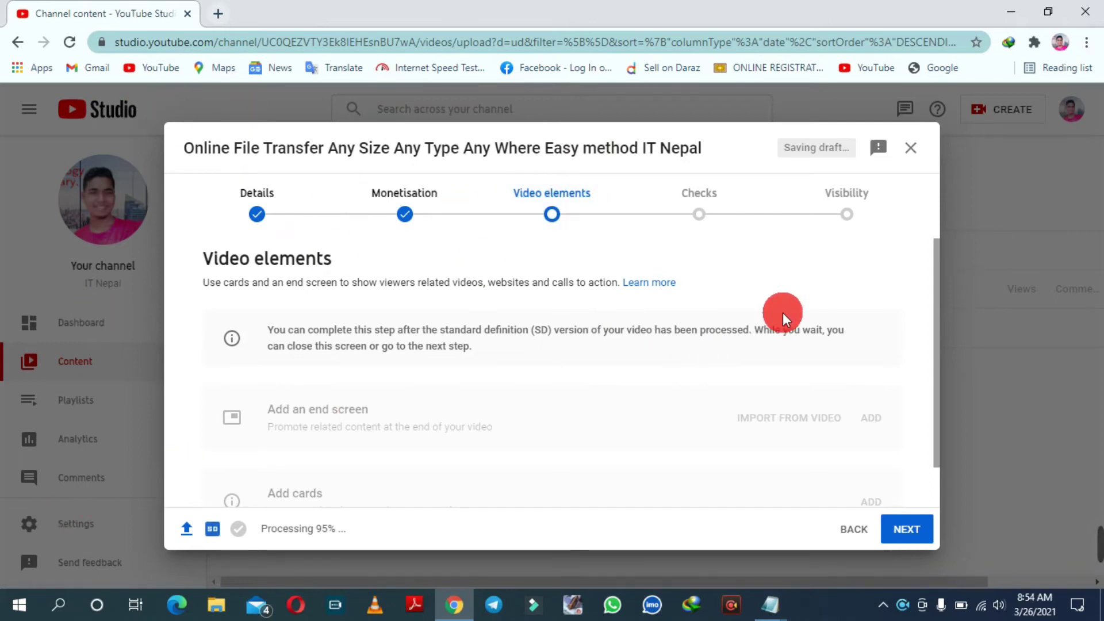
Continue from the Video elements stage to Checks and review the Copyright and Ad suitability sections and the processing progress
{"action": "left_click_drag", "start_coordinate": [934, 260], "coordinate": [937, 321]}
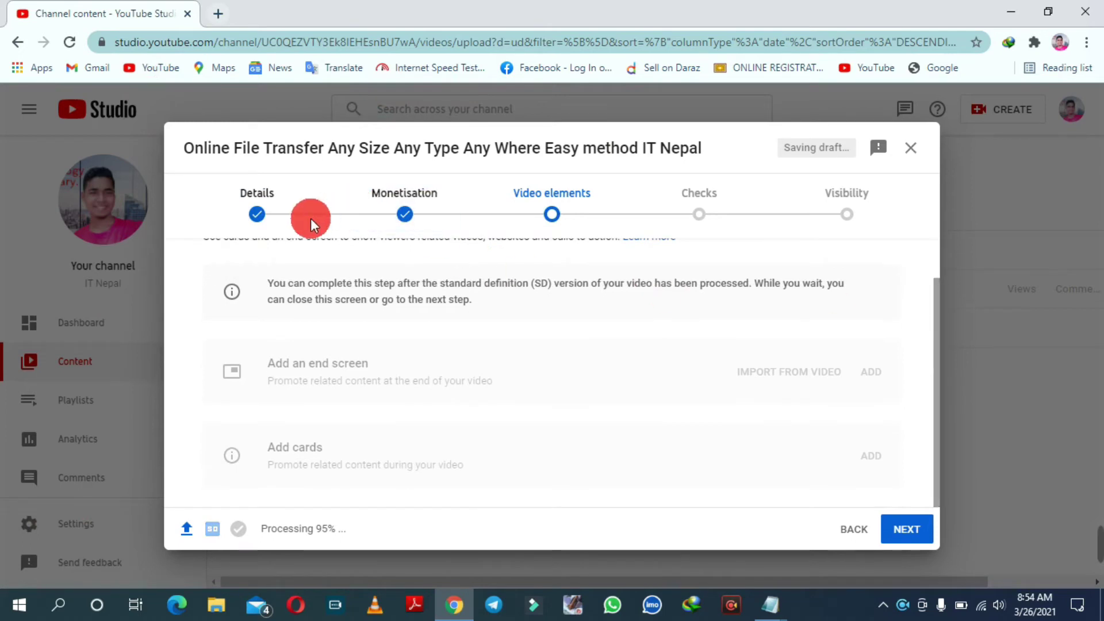
{"action": "left_click", "coordinate": [915, 529]}
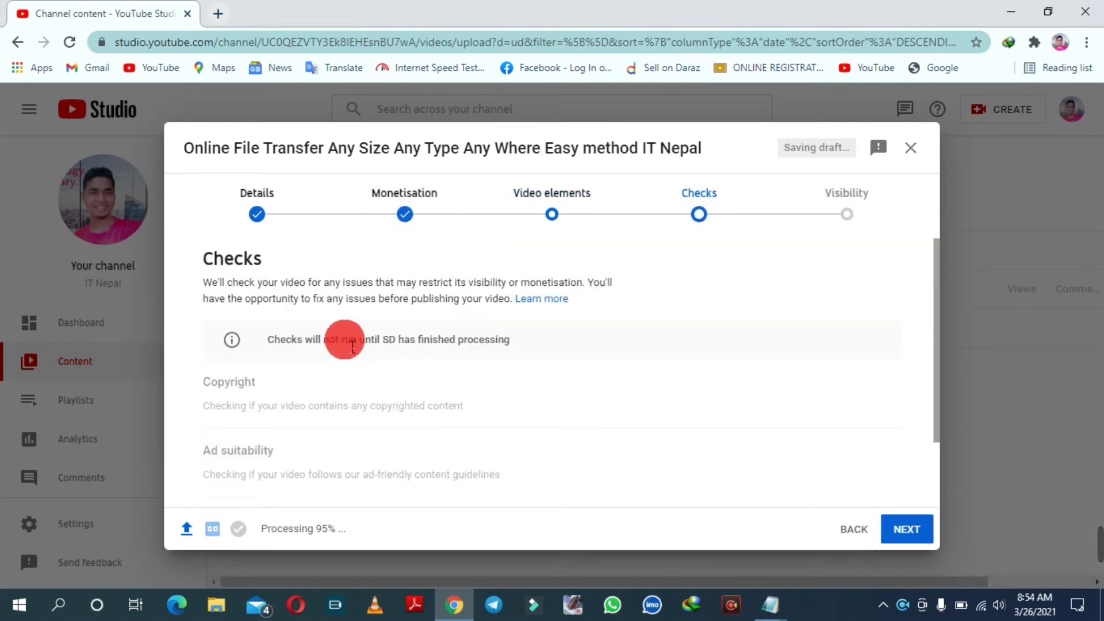
{"action": "left_click", "coordinate": [681, 230]}
{"action": "left_click", "coordinate": [925, 305]}
{"action": "scroll", "coordinate": [937, 287], "scroll_direction": "down", "scroll_amount": 2}
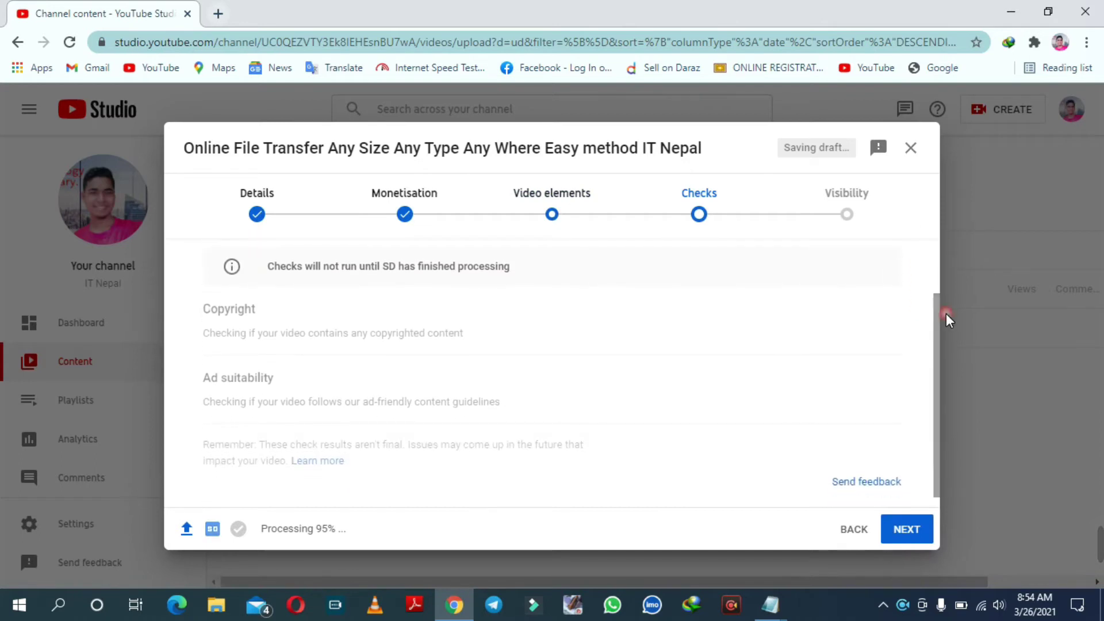
{"action": "left_click", "coordinate": [718, 515]}
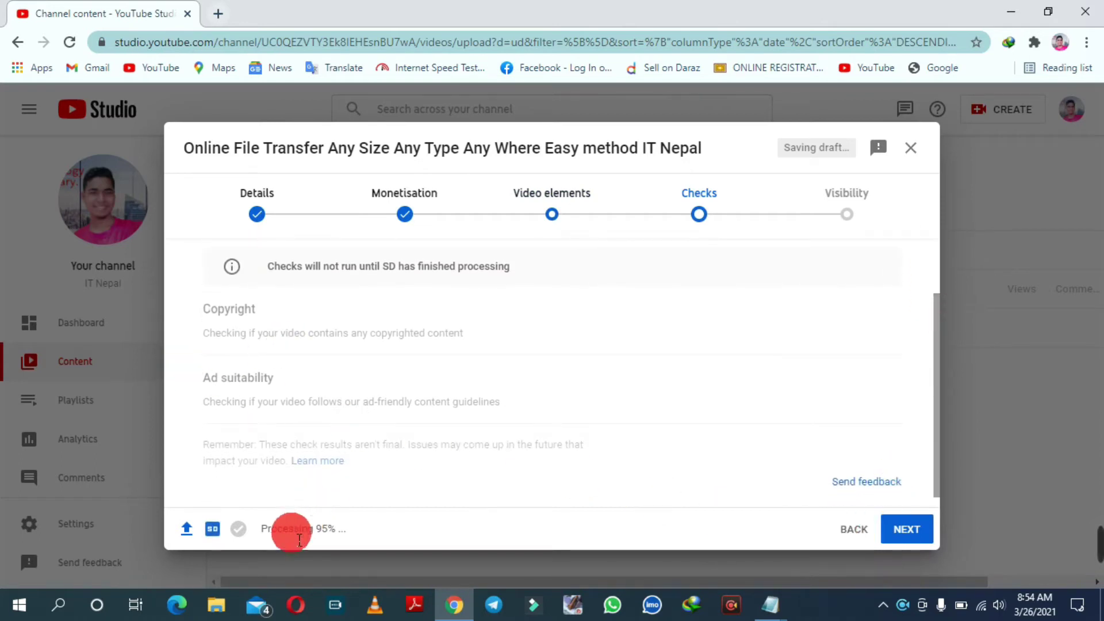
Look back at the Video elements stage and return to Checks to examine the copyright and ad suitability status
{"action": "left_click", "coordinate": [853, 529]}
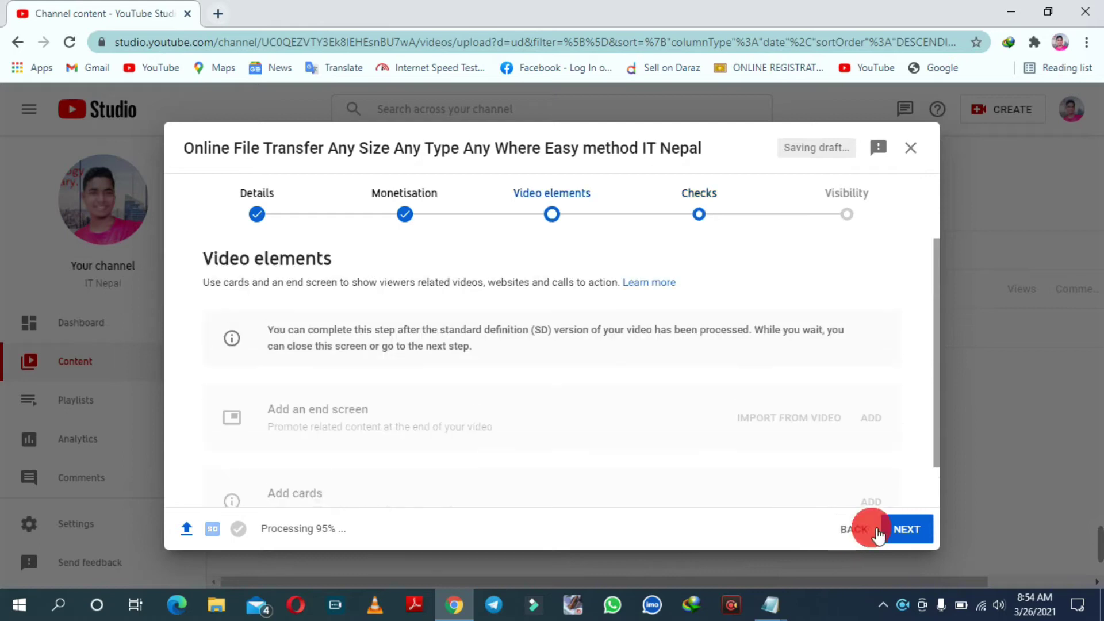
{"action": "left_click", "coordinate": [906, 529]}
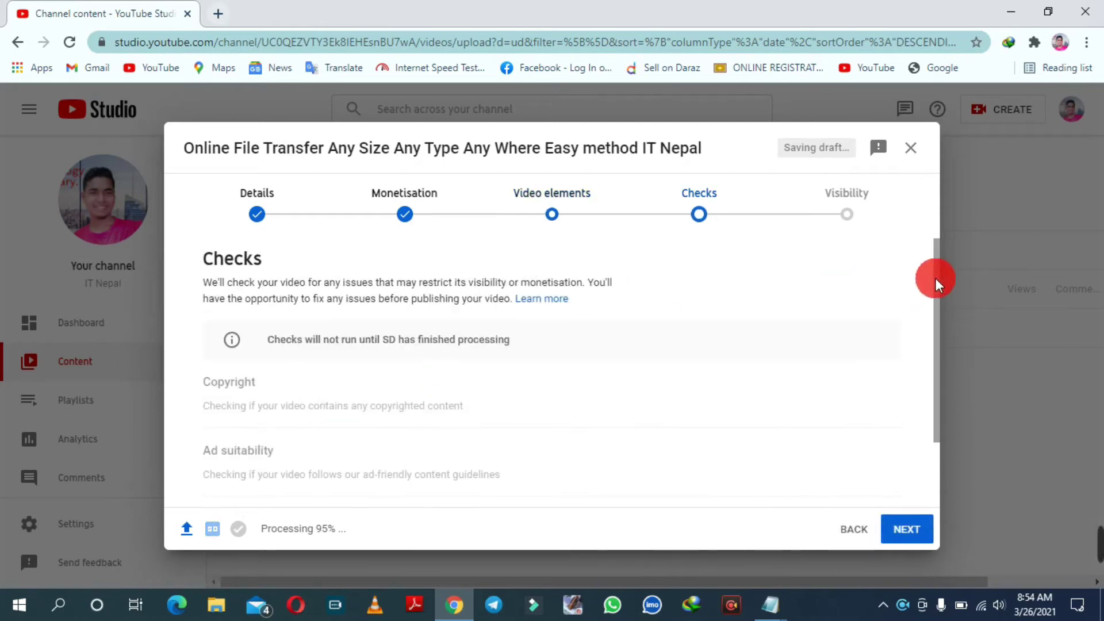
{"action": "left_click_drag", "start_coordinate": [937, 276], "coordinate": [894, 337]}
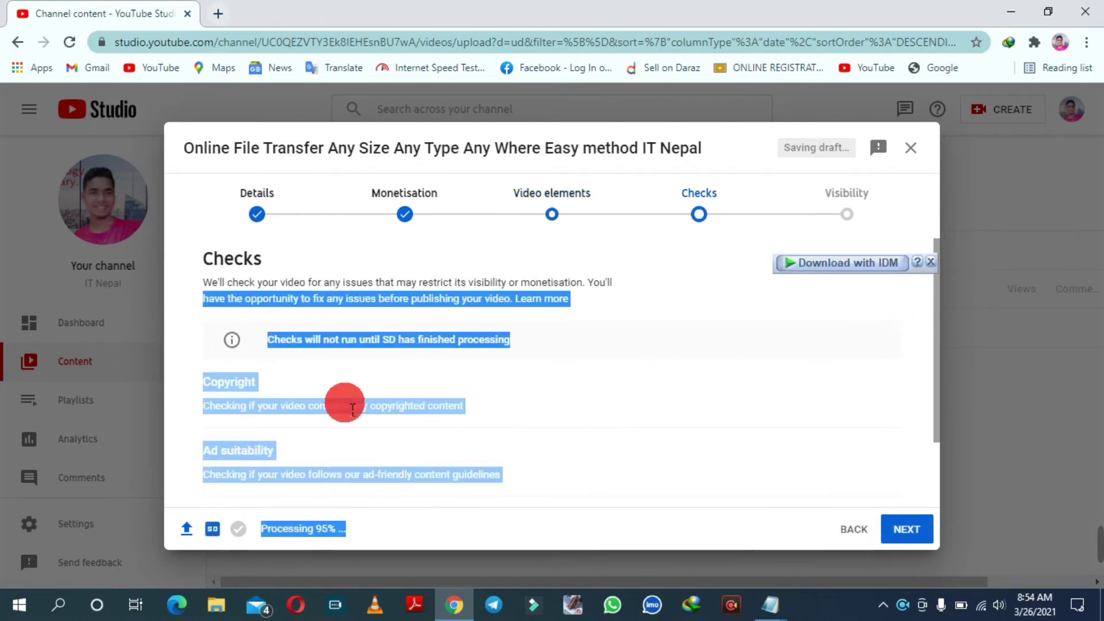
{"action": "left_click", "coordinate": [261, 386]}
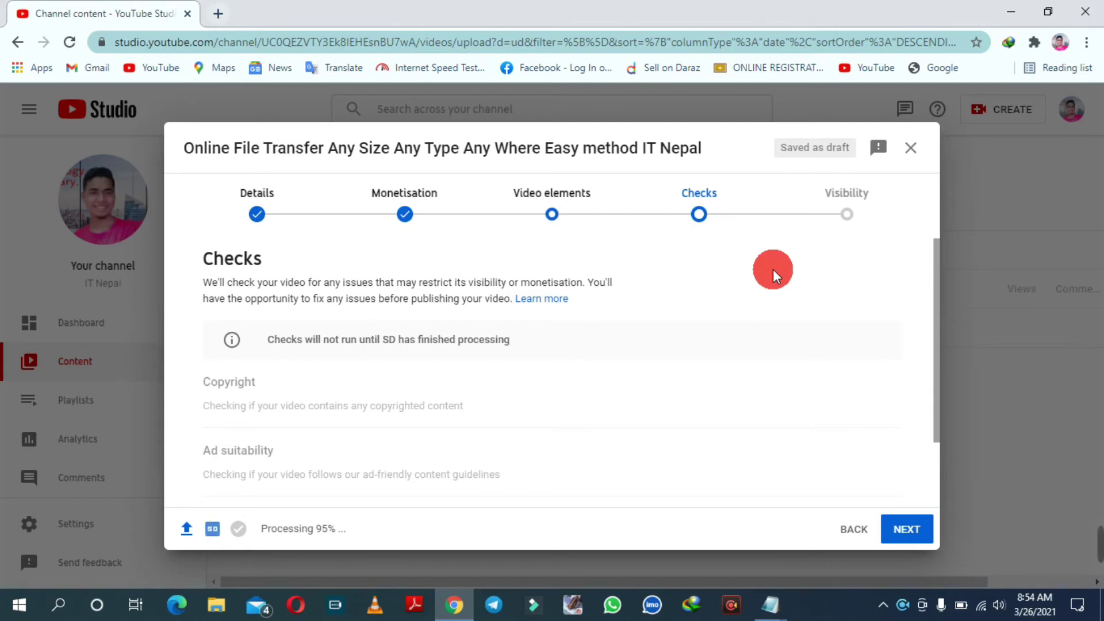
{"action": "left_click", "coordinate": [853, 529]}
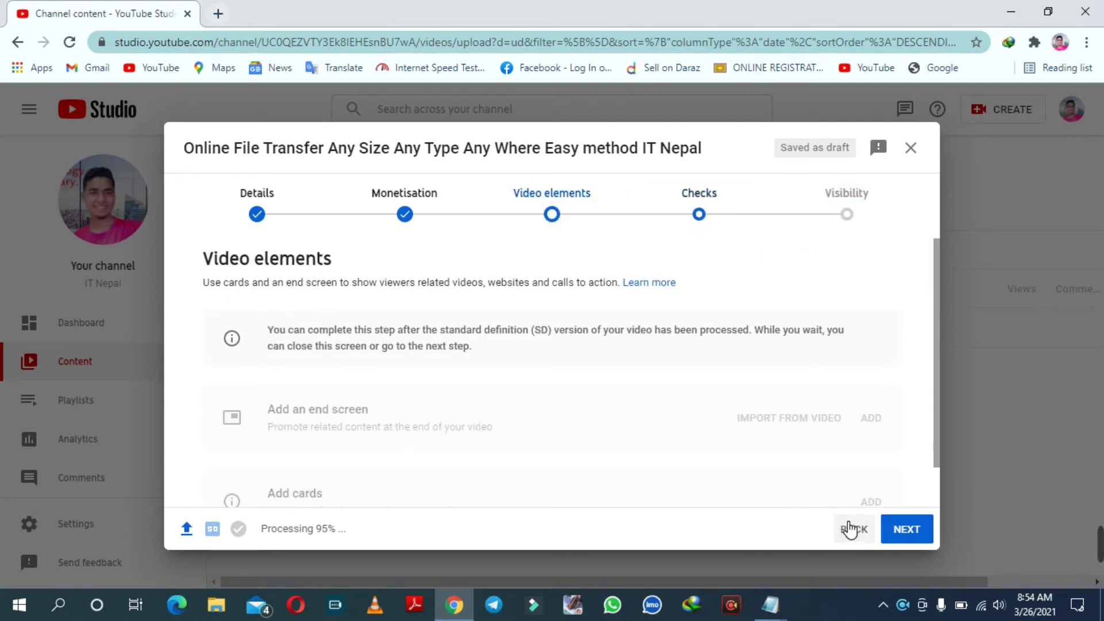
{"action": "left_click", "coordinate": [708, 211]}
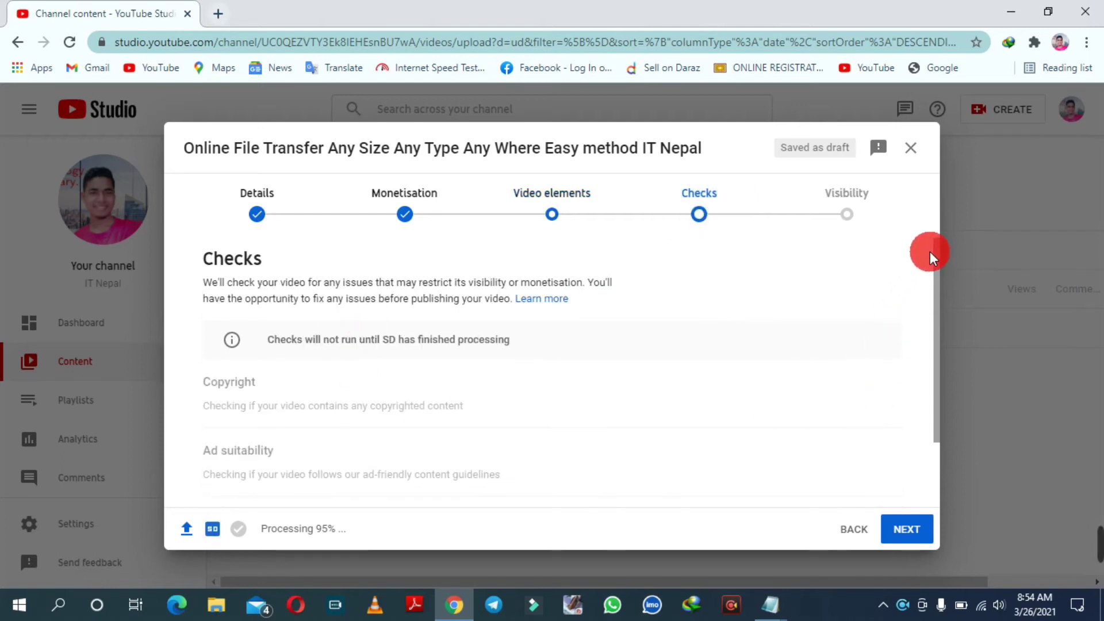
{"action": "left_click_drag", "start_coordinate": [936, 271], "coordinate": [939, 337]}
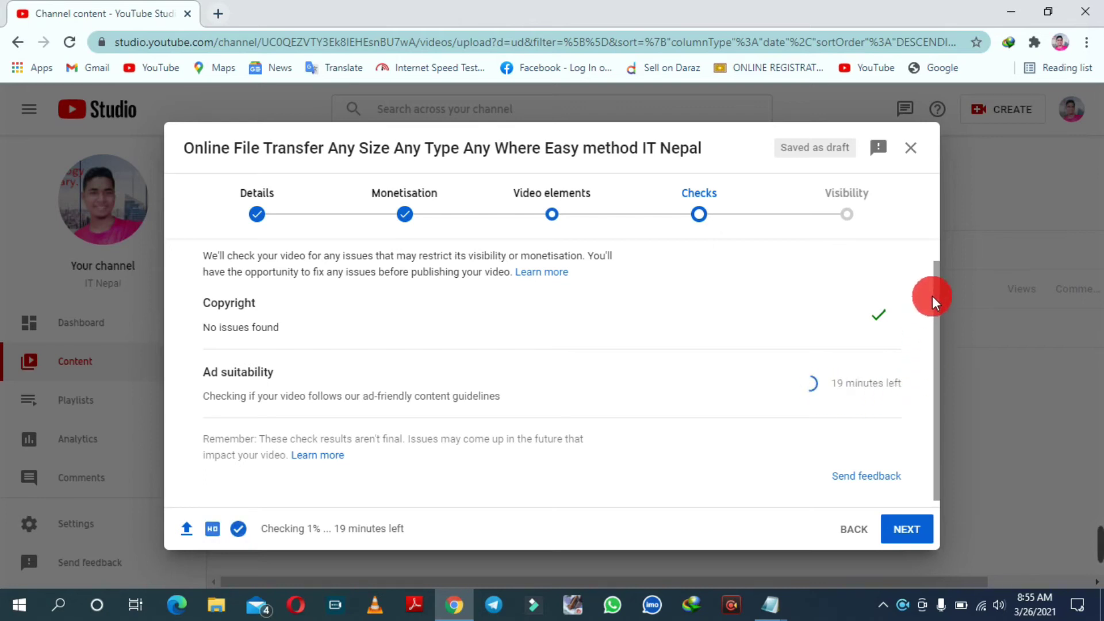
Return to Video elements, import the end screen from the "Akinator think I am a X-Men" video and save it
{"action": "left_click", "coordinate": [855, 530]}
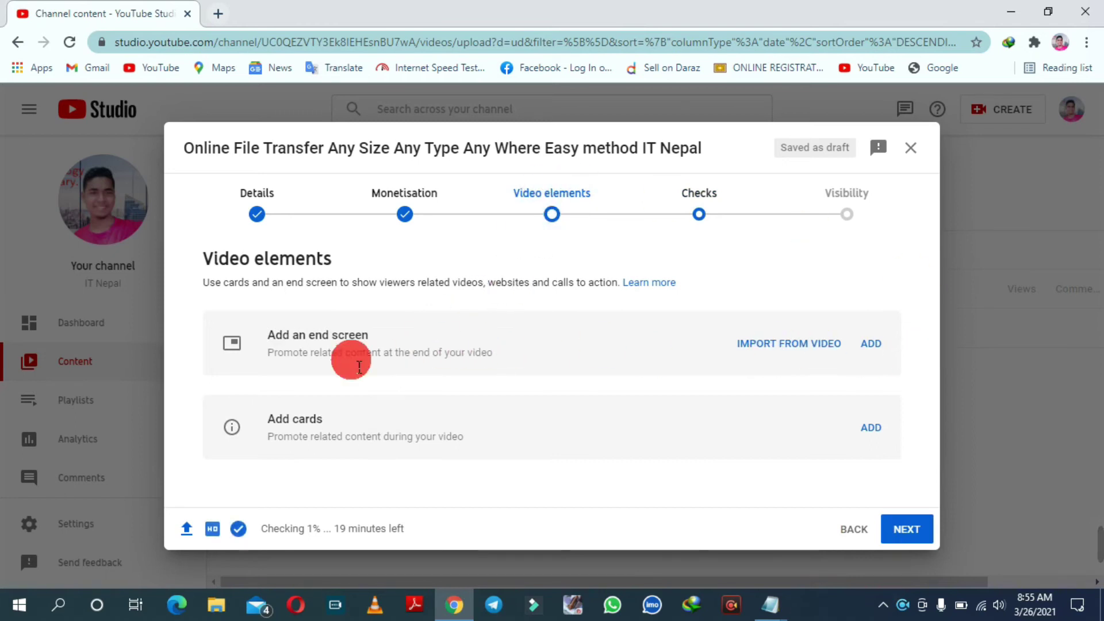
{"action": "left_click", "coordinate": [817, 348]}
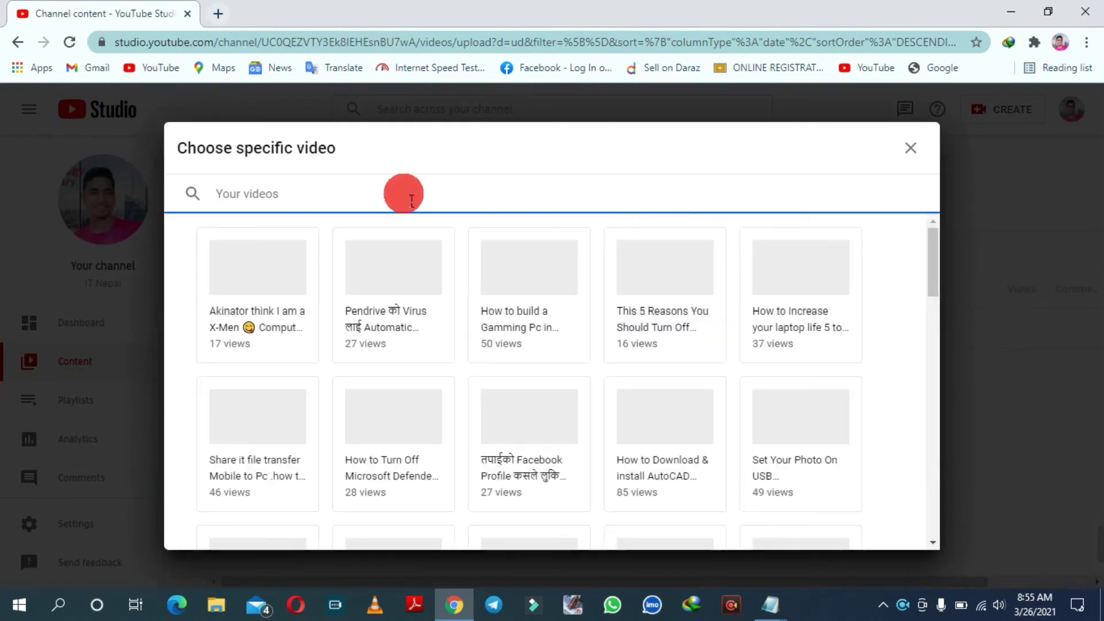
{"action": "left_click", "coordinate": [277, 295]}
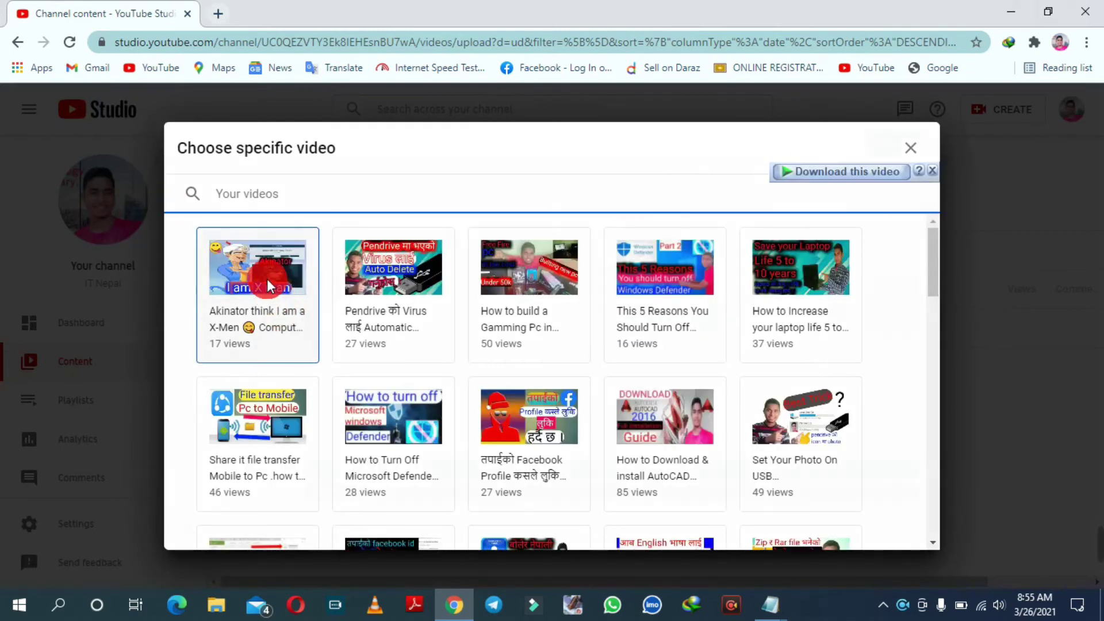
{"action": "left_click_drag", "start_coordinate": [353, 423], "coordinate": [309, 431]}
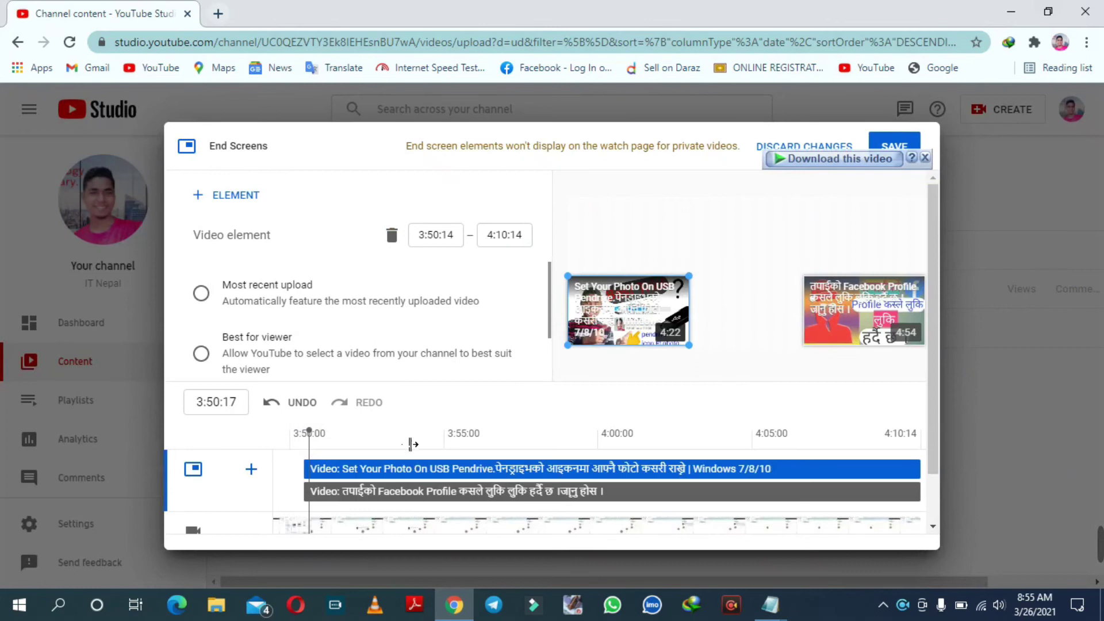
{"action": "left_click", "coordinate": [926, 440]}
{"action": "left_click", "coordinate": [905, 138]}
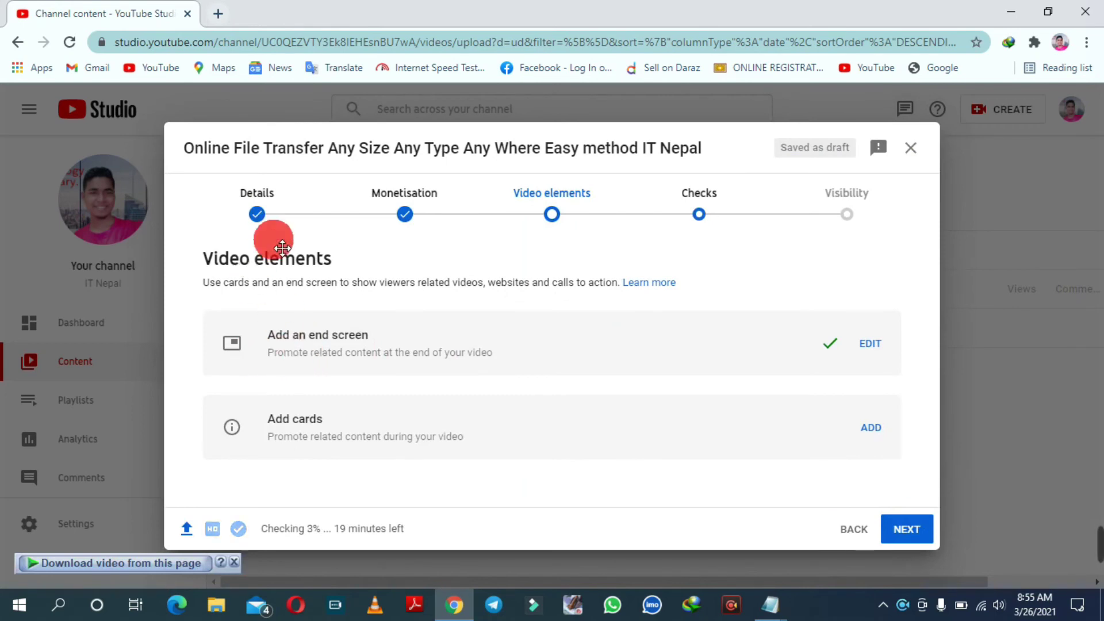
Review the Checks and Monetisation stages for the copyright, ad suitability and monetisation status
{"action": "left_click", "coordinate": [901, 530]}
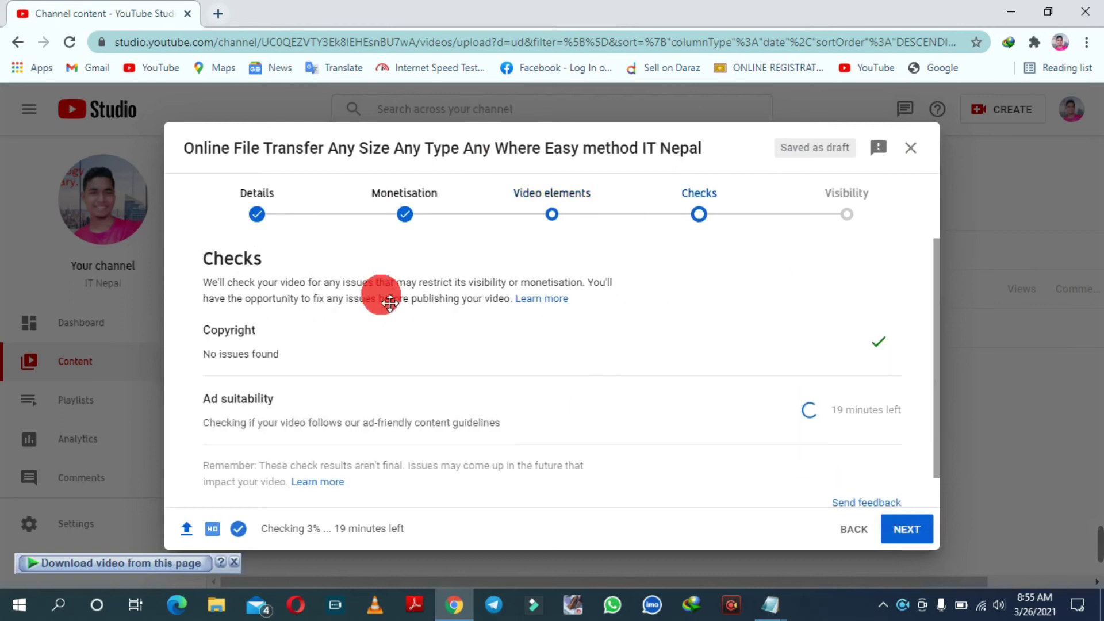
{"action": "mouse_move", "coordinate": [949, 276]}
{"action": "left_mouse_down"}
{"action": "mouse_move", "coordinate": [943, 263]}
{"action": "mouse_move", "coordinate": [944, 293]}
{"action": "left_mouse_up"}
{"action": "left_click", "coordinate": [405, 208]}
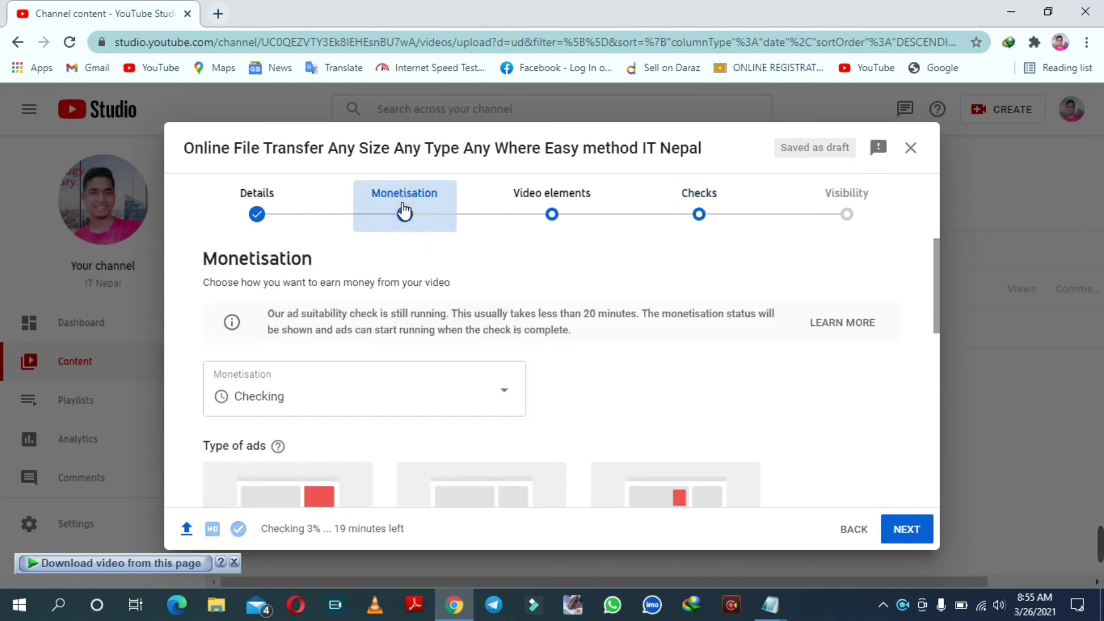
{"action": "left_click", "coordinate": [701, 210]}
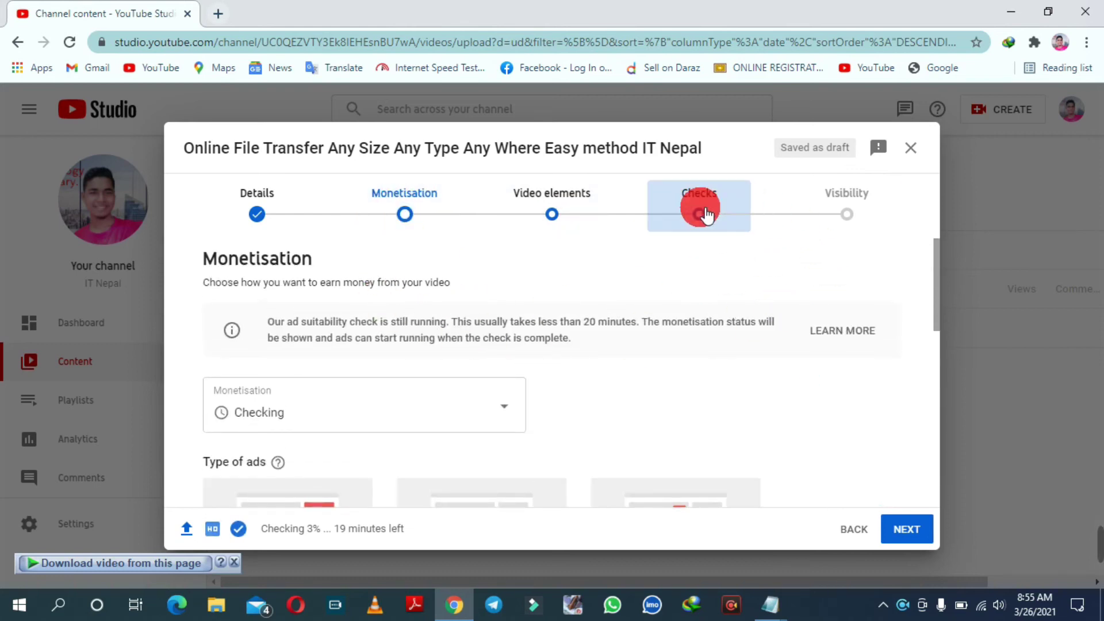
{"action": "left_click_drag", "start_coordinate": [950, 303], "coordinate": [943, 327]}
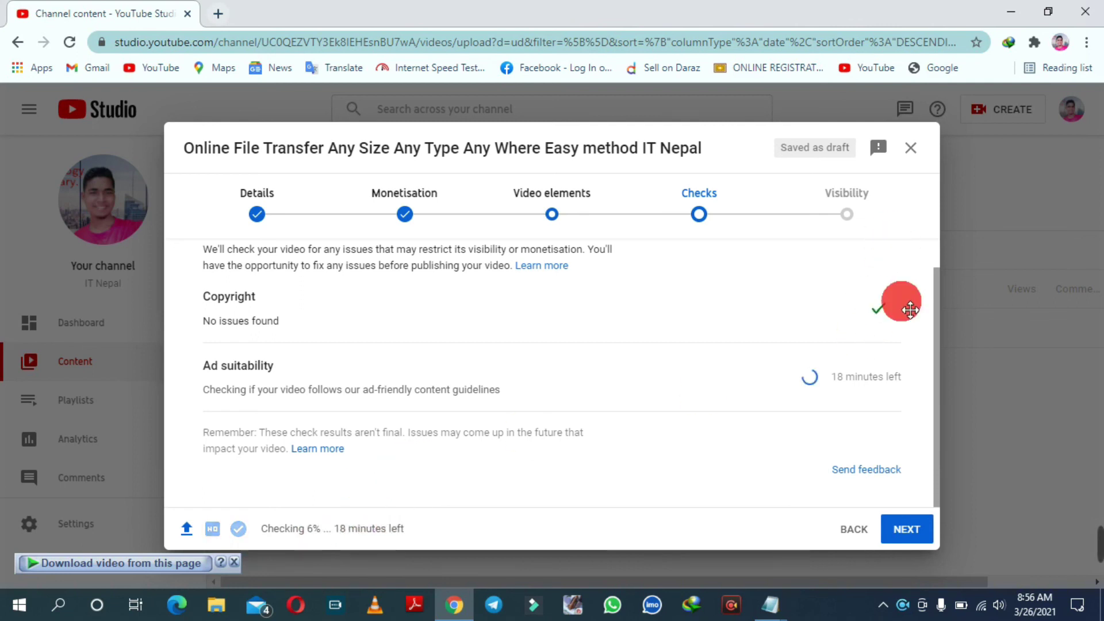
Continue to the Visibility stage, set the video to Public and publish it
{"action": "left_click", "coordinate": [918, 533]}
{"action": "left_click_drag", "start_coordinate": [924, 289], "coordinate": [941, 320]}
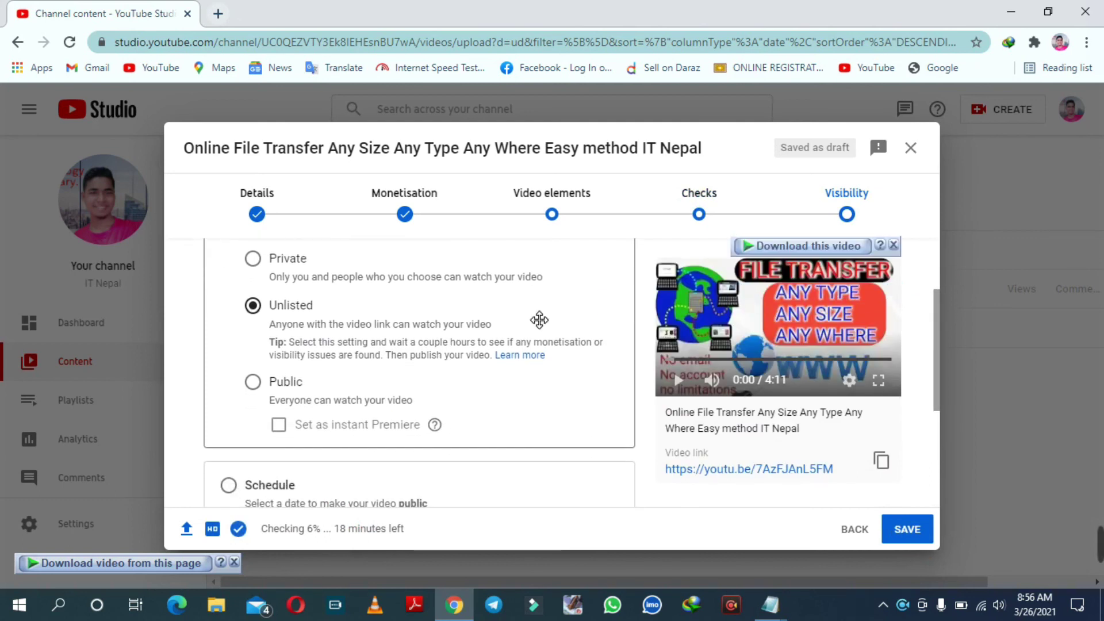
{"action": "left_click", "coordinate": [254, 389]}
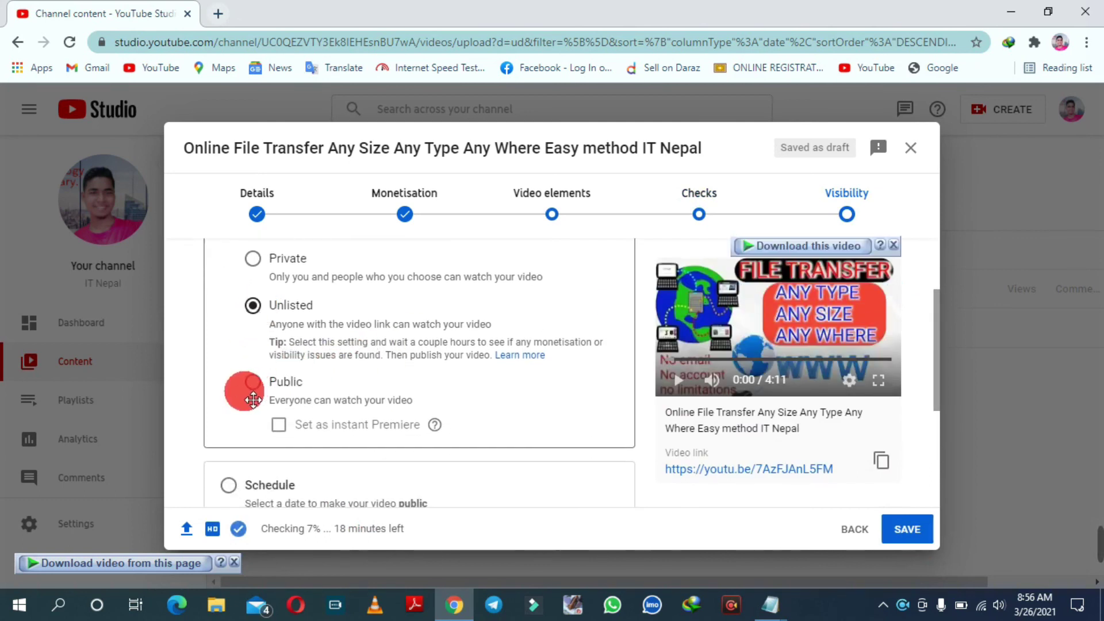
{"action": "left_click", "coordinate": [248, 385]}
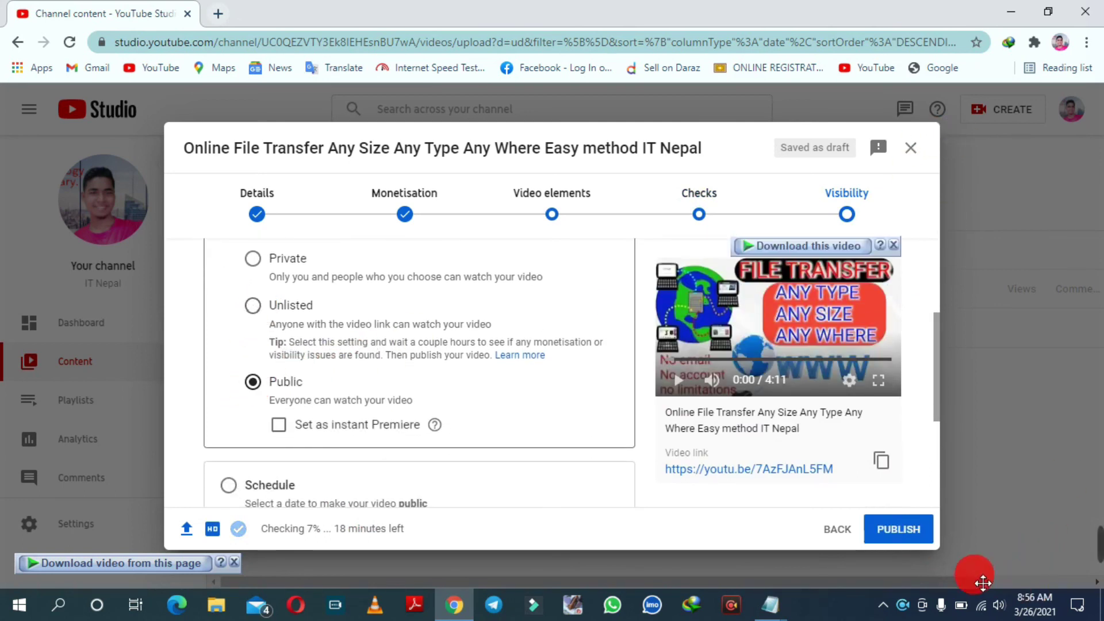
{"action": "left_click", "coordinate": [898, 532]}
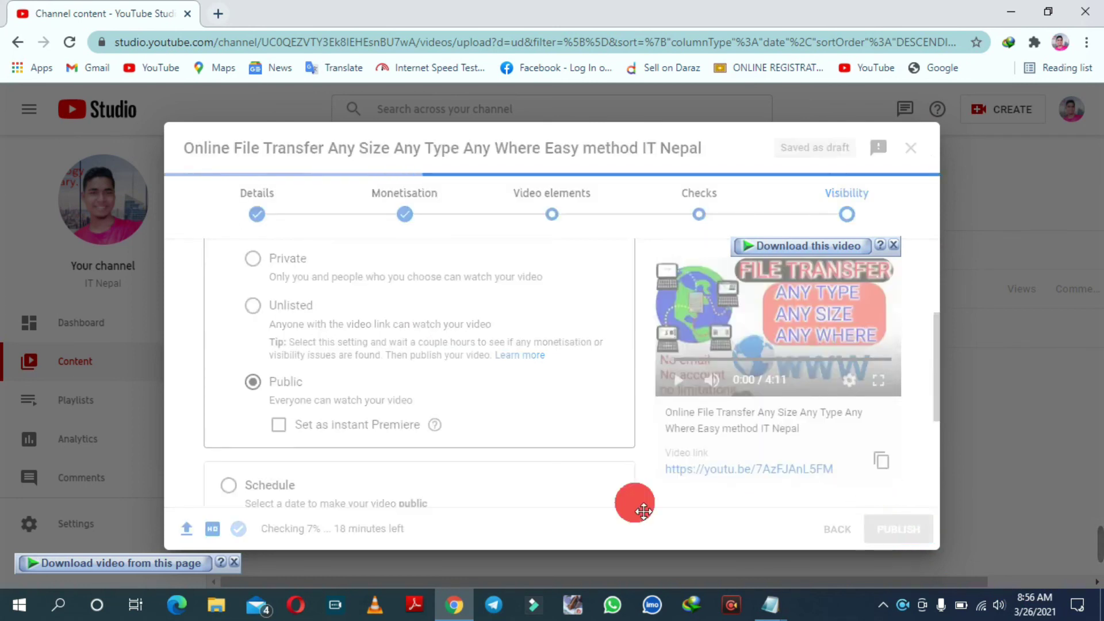